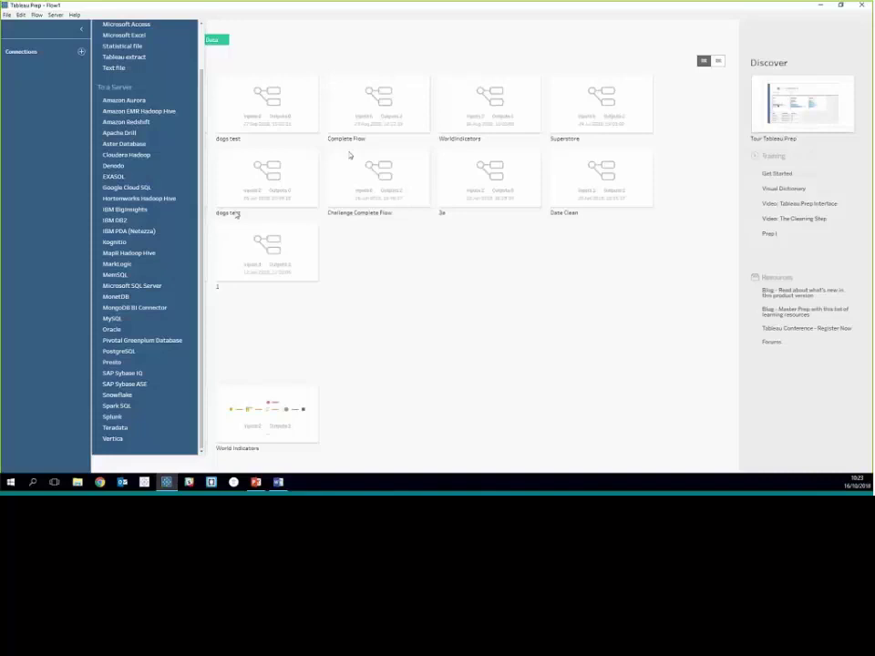
pyautogui.scroll(1, 143, 188)
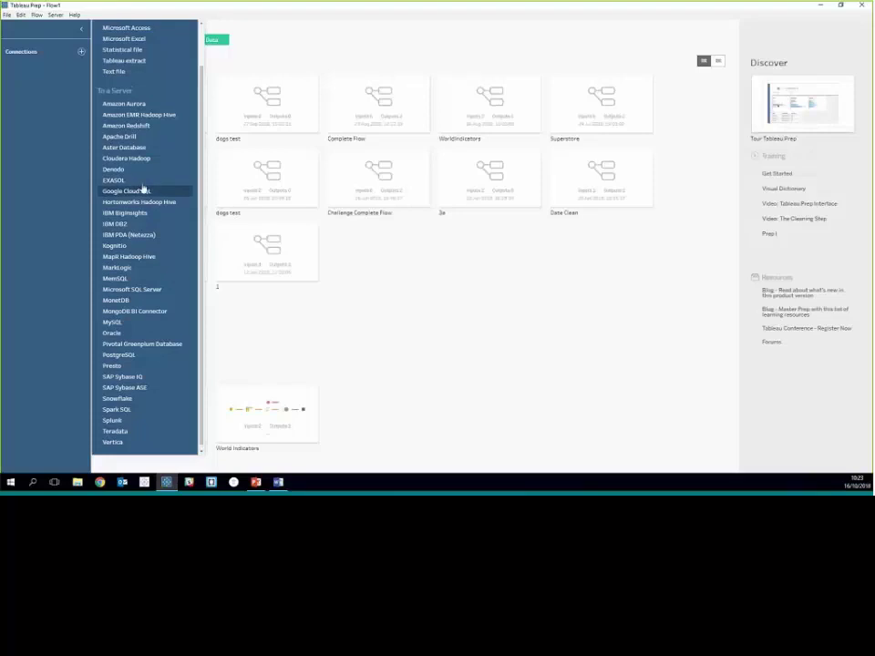
pyautogui.scroll(2, 143, 189)
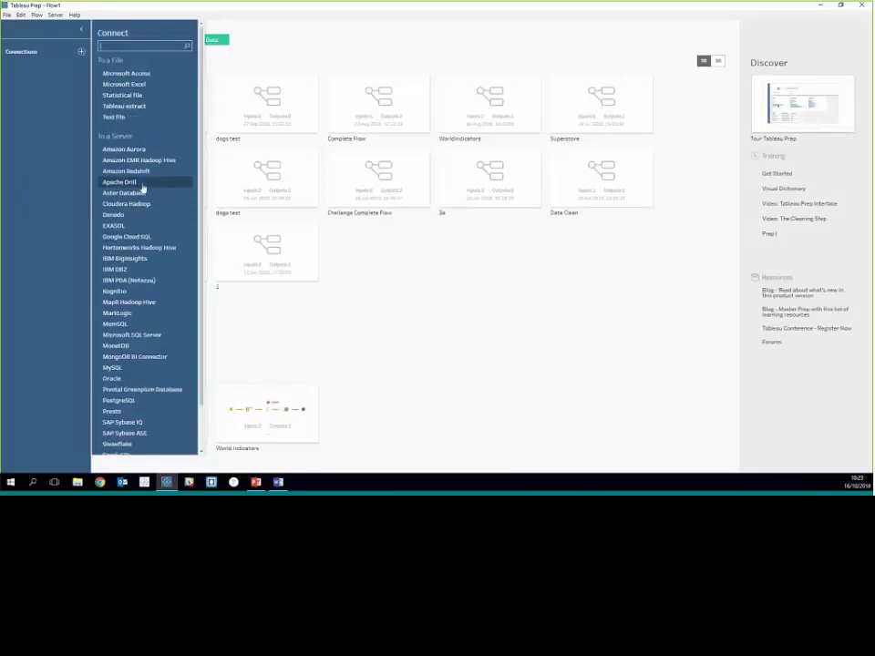
pyautogui.click(128, 108)
pyautogui.scroll(-3, 140, 197)
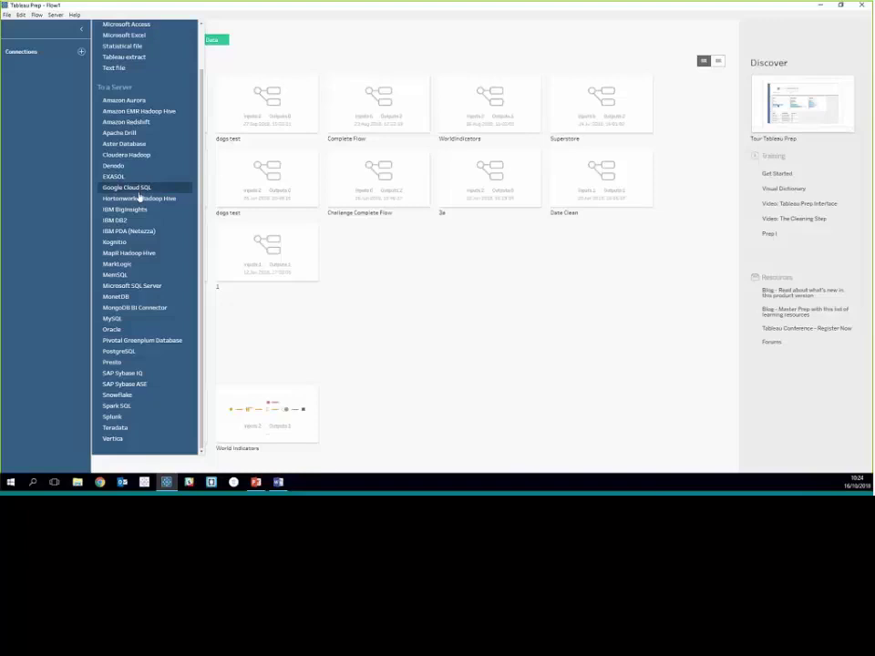
pyautogui.scroll(2, 138, 197)
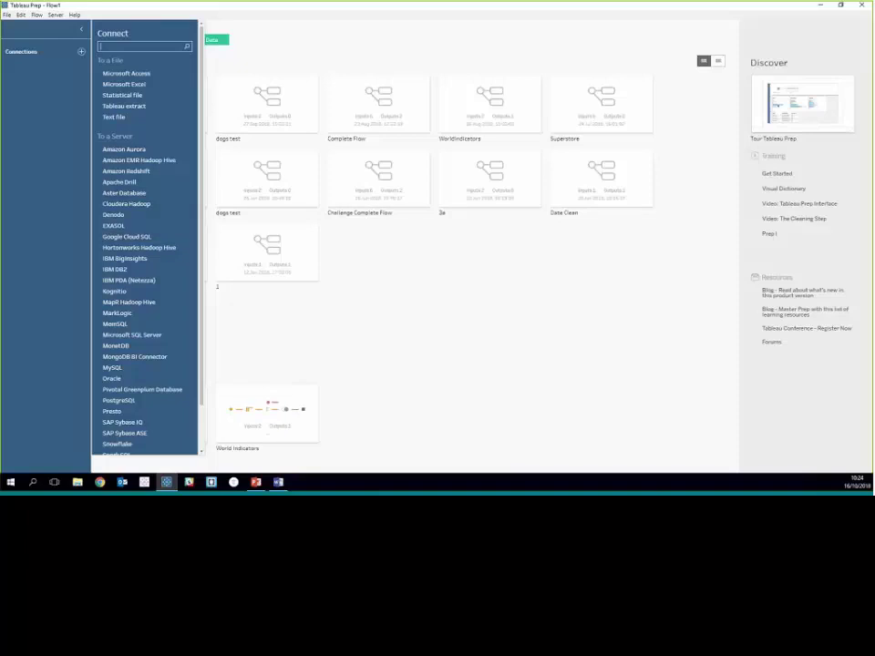
# - Connect to the text file Eurovision 2018 Scores.csv in the Webinar Data folder
pyautogui.click(82, 53)
pyautogui.click(81, 53)
pyautogui.click(137, 119)
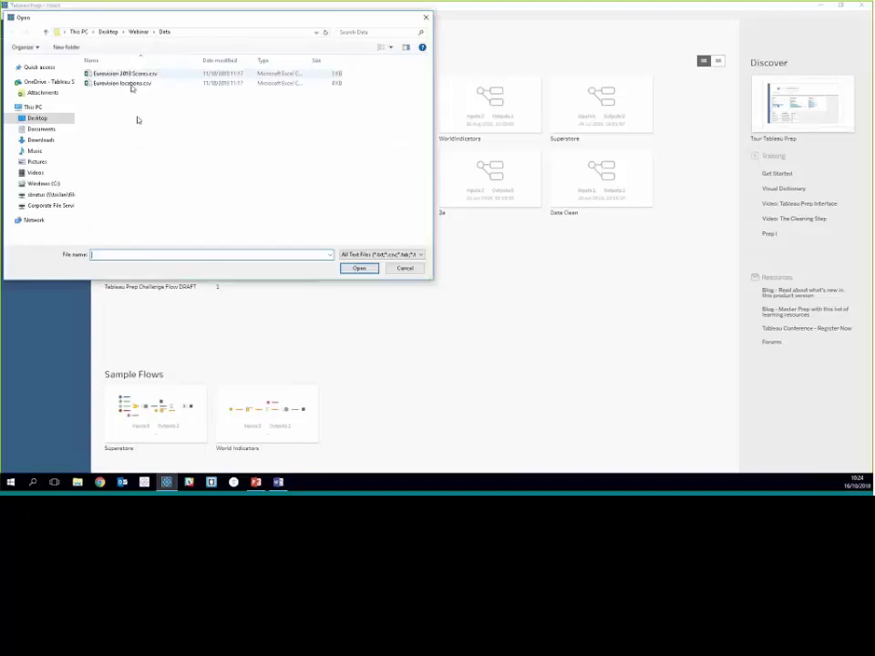
pyautogui.doubleClick(127, 73)
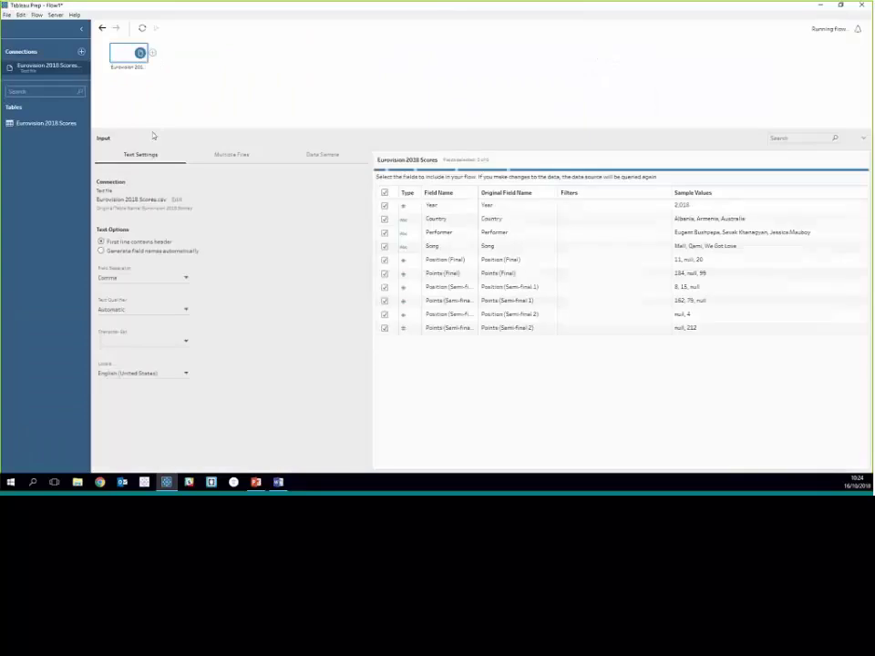
# - Add a second text file connection to Eurovision locations.csv and enlarge the flow area
pyautogui.click(81, 52)
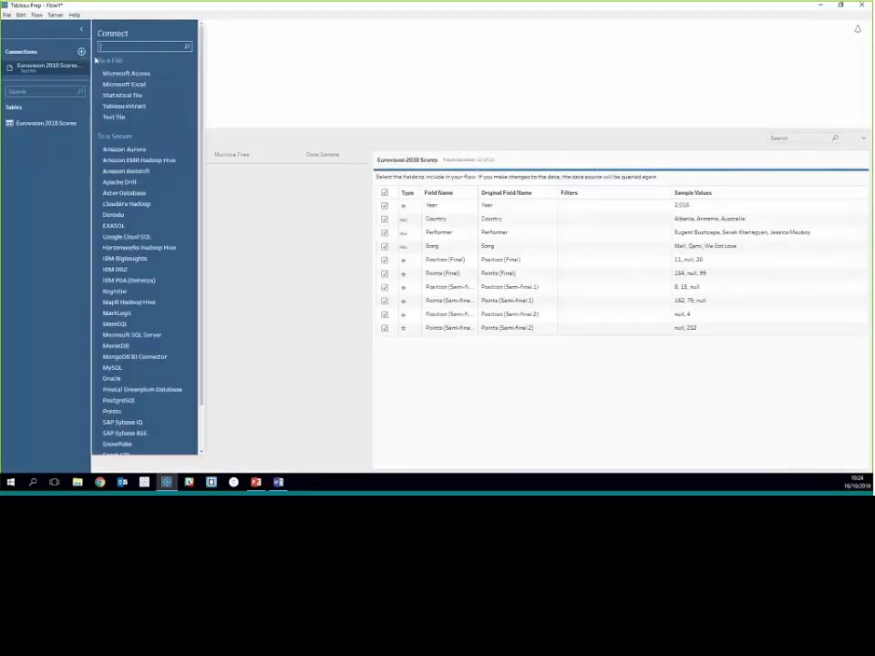
pyautogui.click(131, 117)
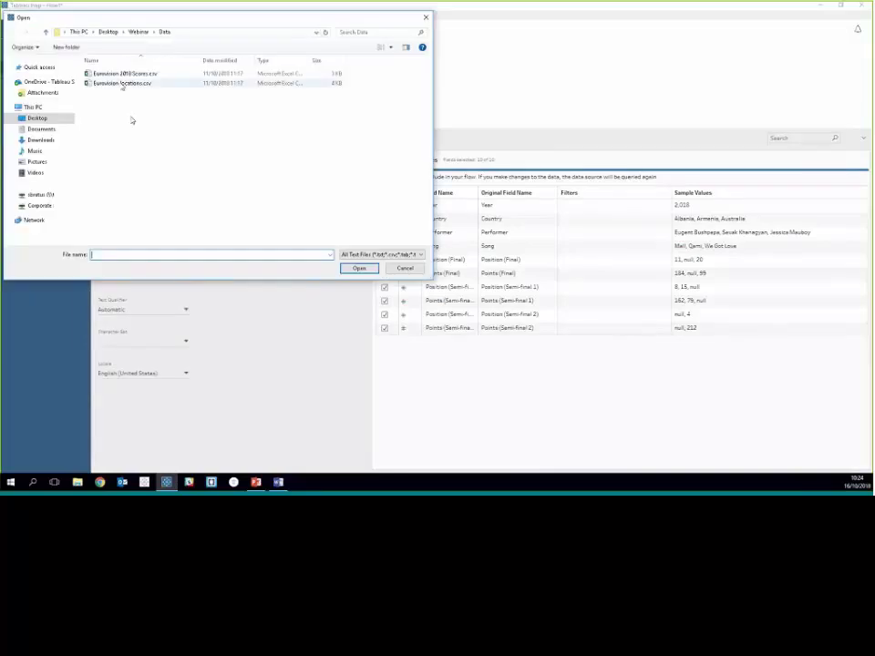
pyautogui.doubleClick(123, 84)
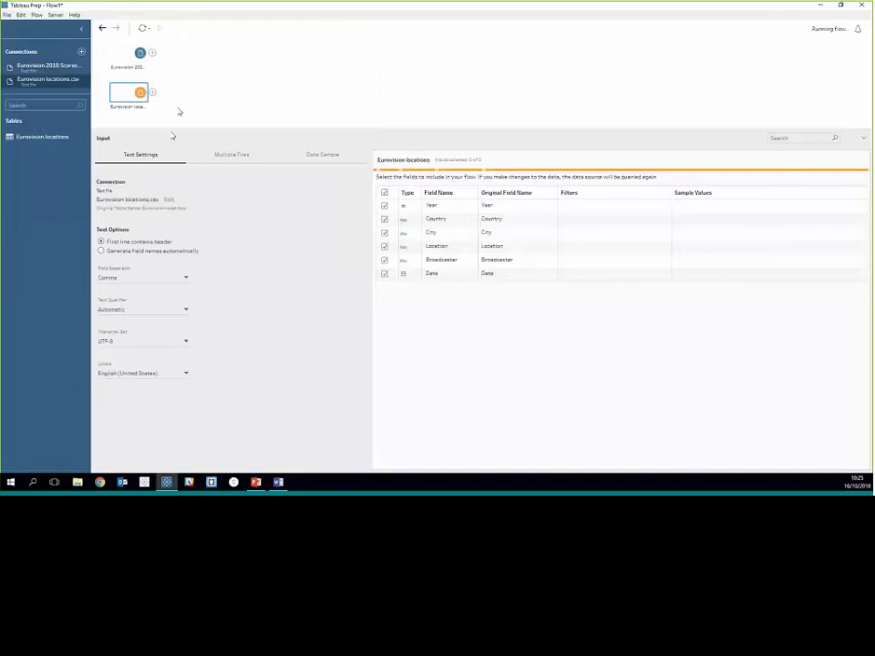
pyautogui.moveTo(171, 134); pyautogui.dragTo(171, 164)
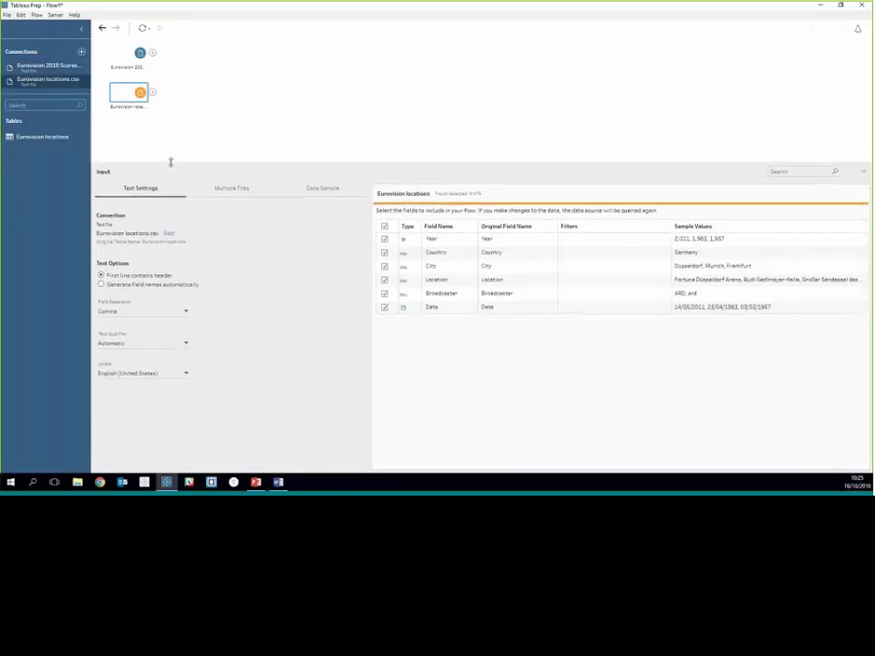
# - Connect to the Excel workbook Eurovision scores 2010-2017.xlsx and add its 2010 Participants table to the flow as a new input
pyautogui.click(81, 52)
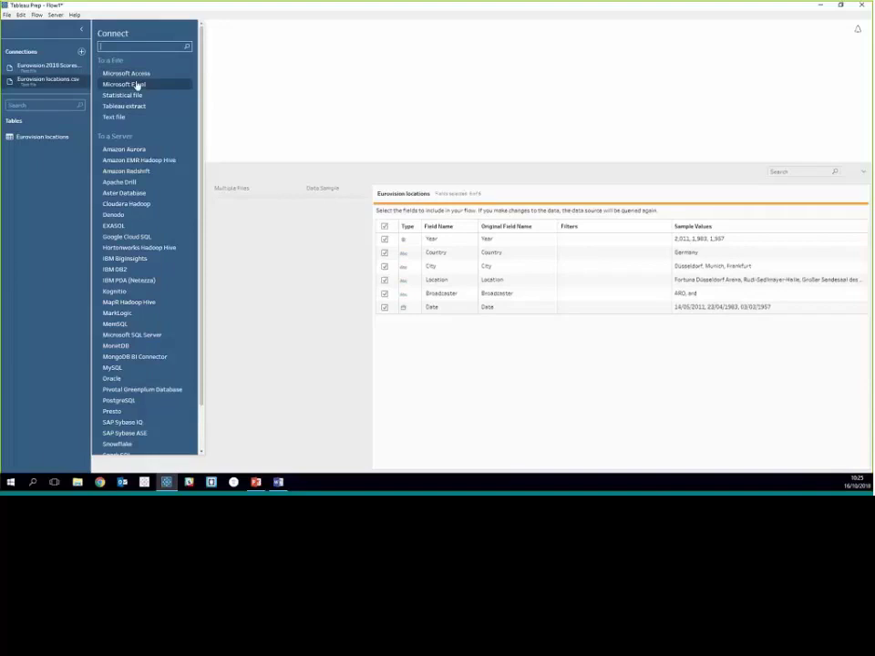
pyautogui.click(137, 84)
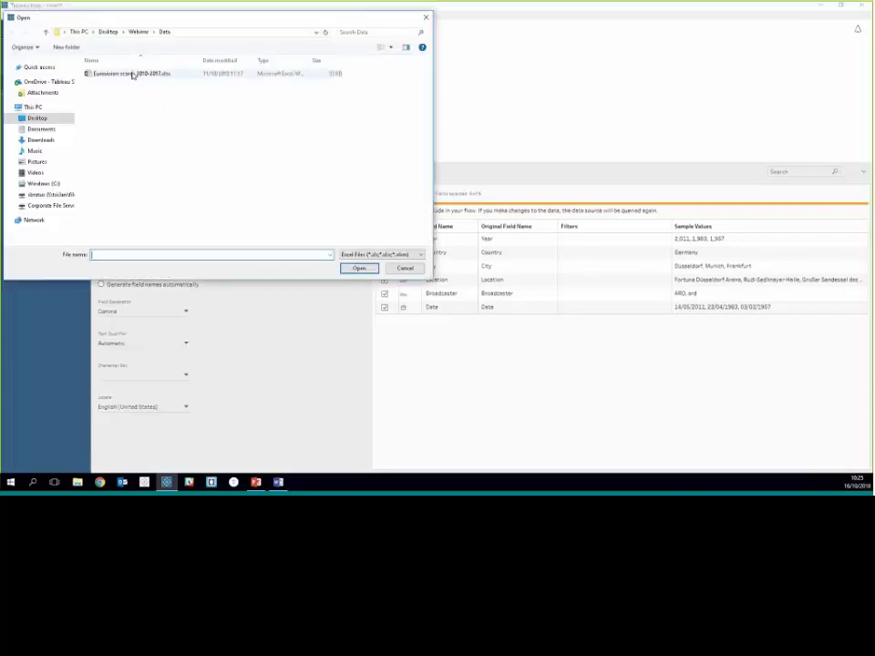
pyautogui.doubleClick(132, 73)
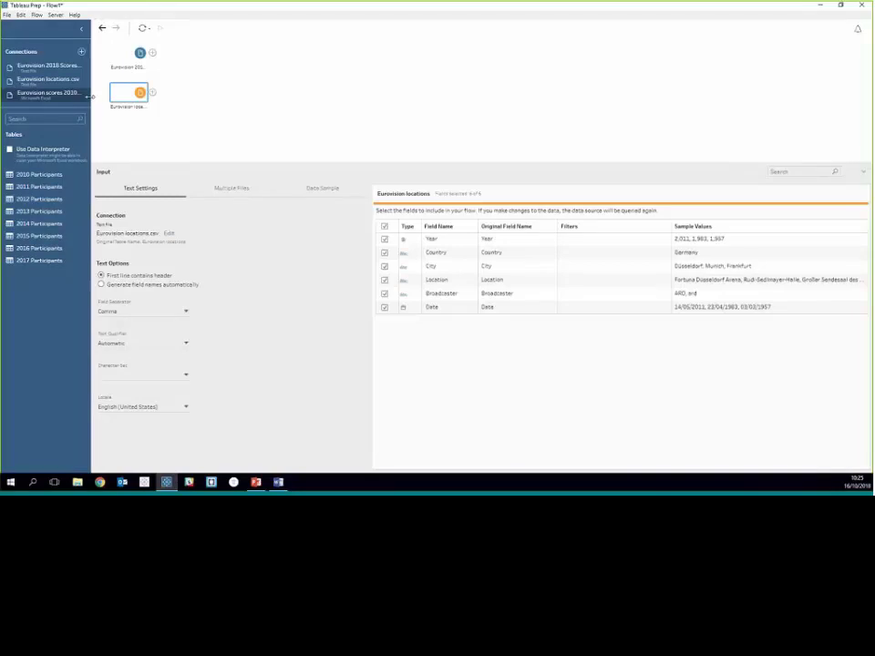
pyautogui.moveTo(90, 96); pyautogui.dragTo(118, 102)
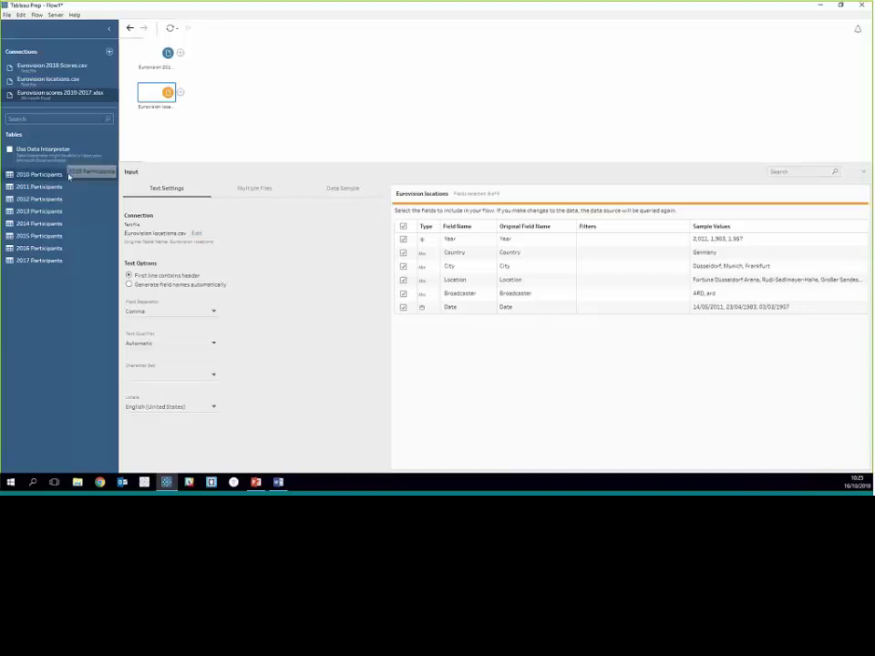
pyautogui.moveTo(55, 174); pyautogui.dragTo(154, 138)
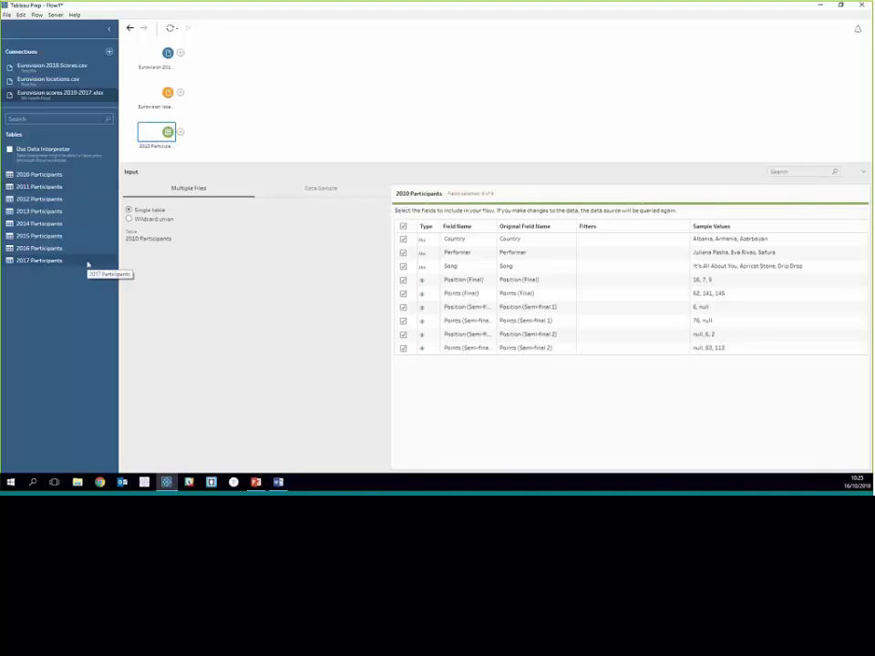
# - Apply a wildcard union to the 2010 Participants input, including all participant sheets of Eurovision scores 2010-2017.xlsx
pyautogui.click(128, 221)
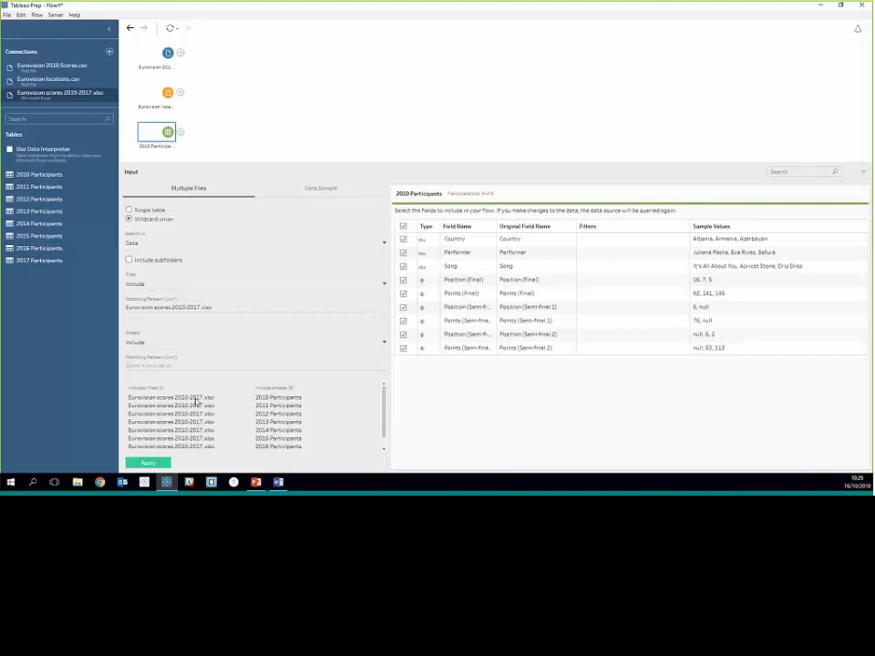
pyautogui.click(150, 464)
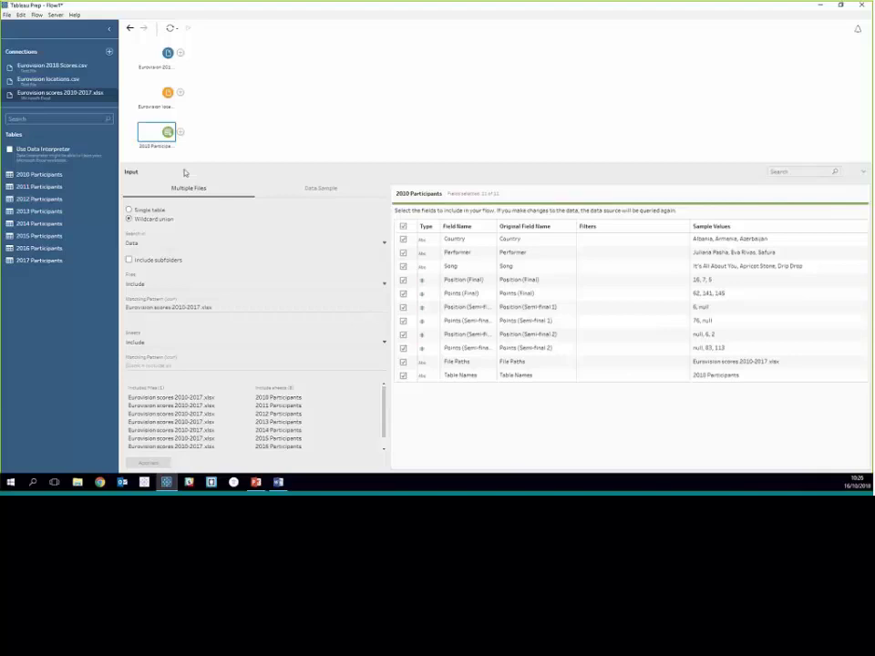
pyautogui.moveTo(184, 173); pyautogui.dragTo(182, 195)
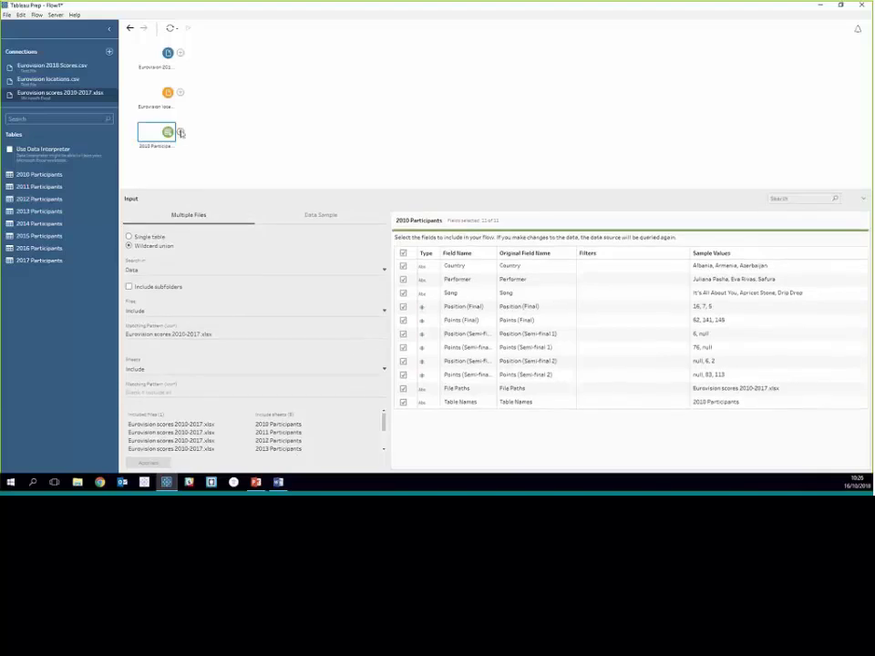
# - Add a cleaning step after the 2010 Participants input and make more room for its data profile
pyautogui.click(181, 133)
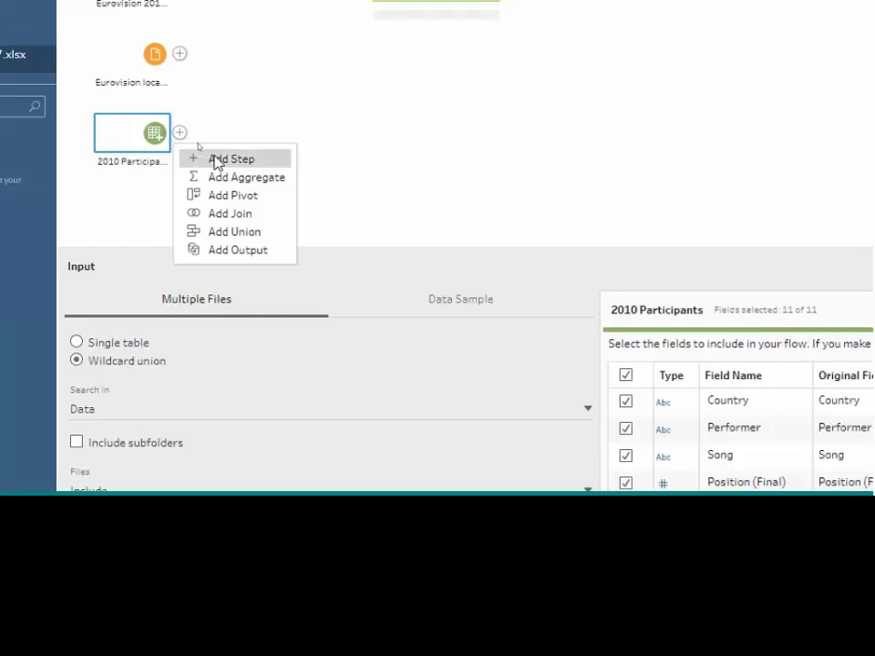
pyautogui.click(217, 161)
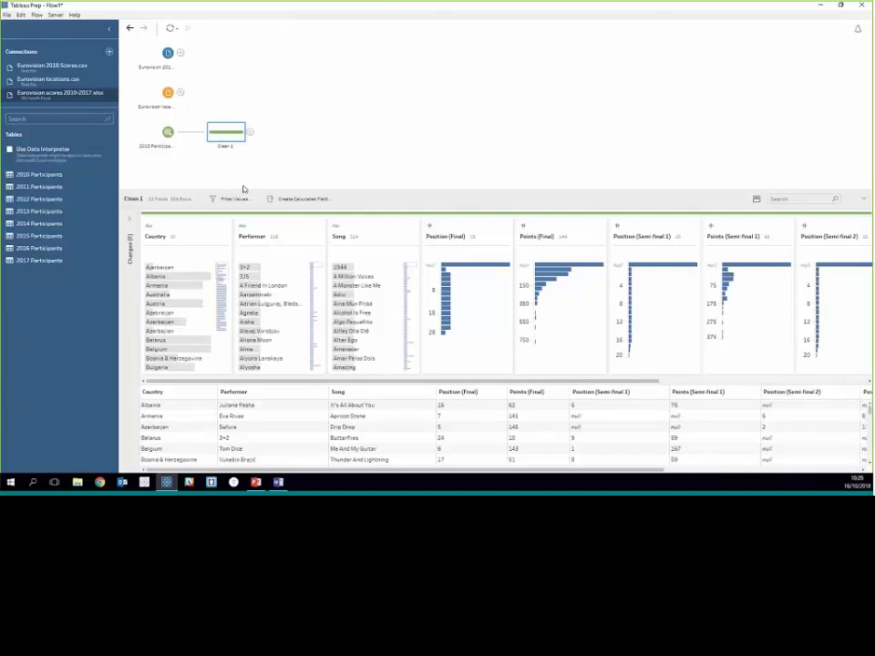
pyautogui.moveTo(243, 189); pyautogui.dragTo(240, 174)
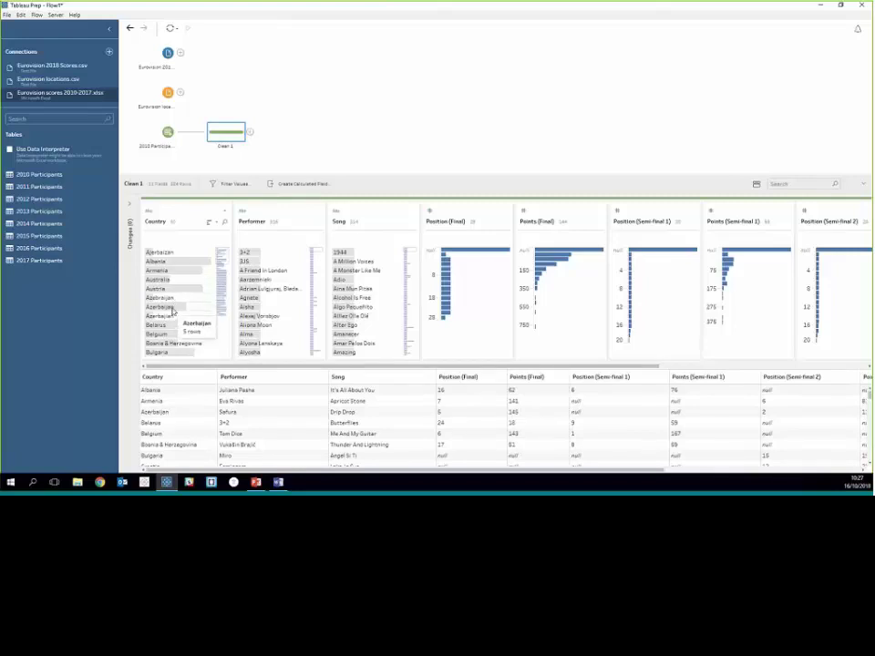
# - Group and replace the Country values by common characters, and check the members of the Azerbaijan group
pyautogui.click(224, 213)
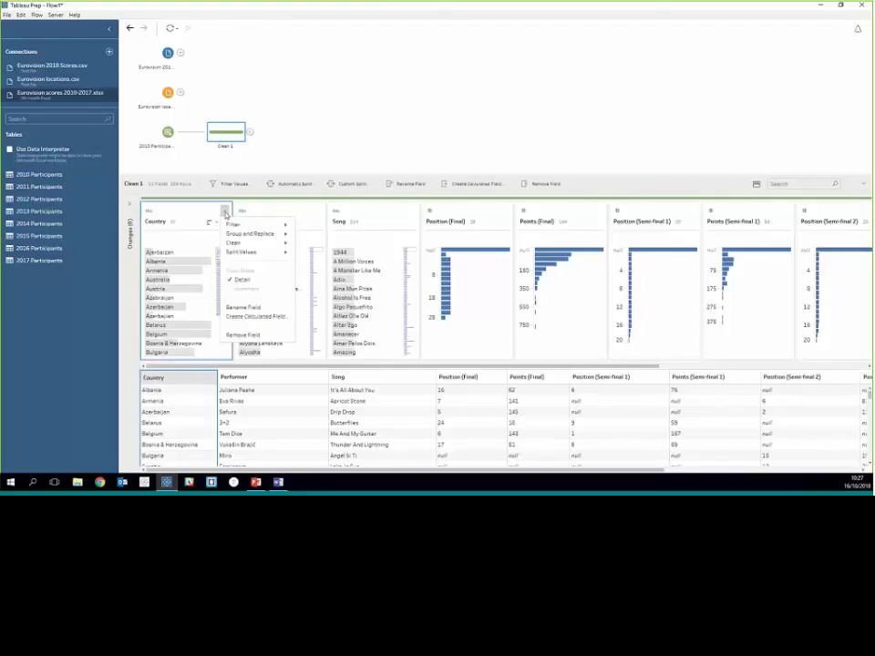
pyautogui.moveTo(260, 236)
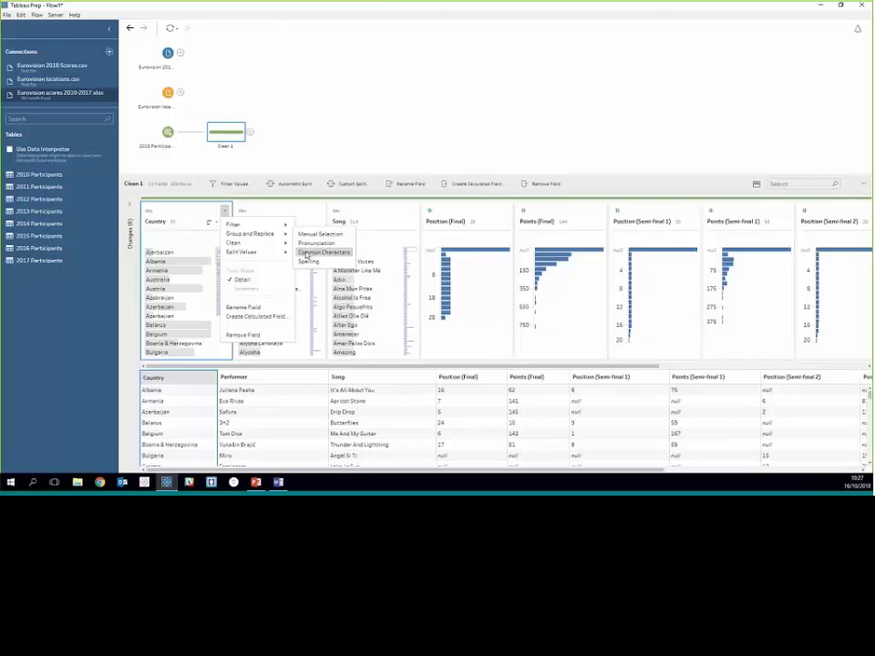
pyautogui.click(308, 257)
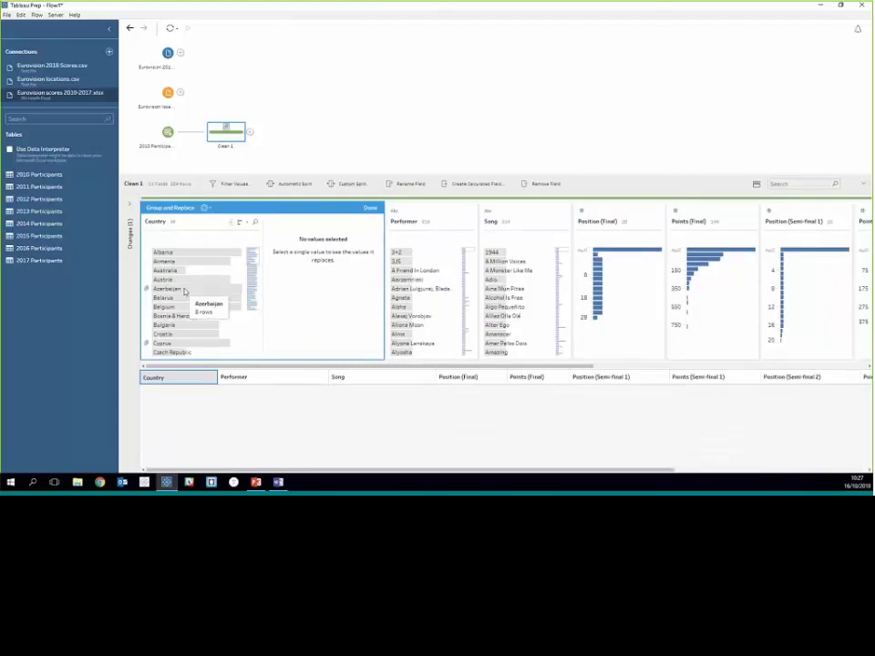
pyautogui.click(184, 289)
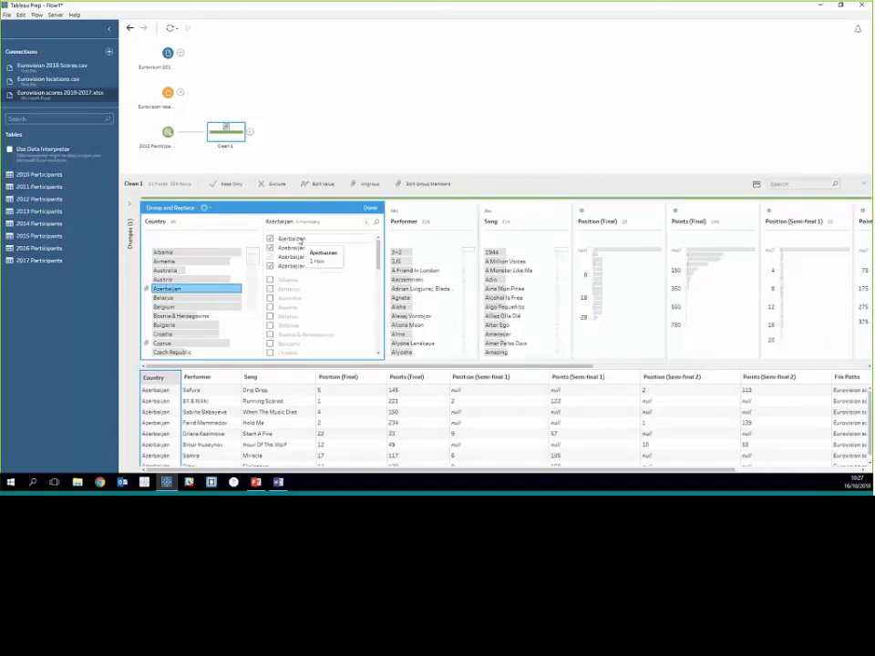
pyautogui.click(270, 266)
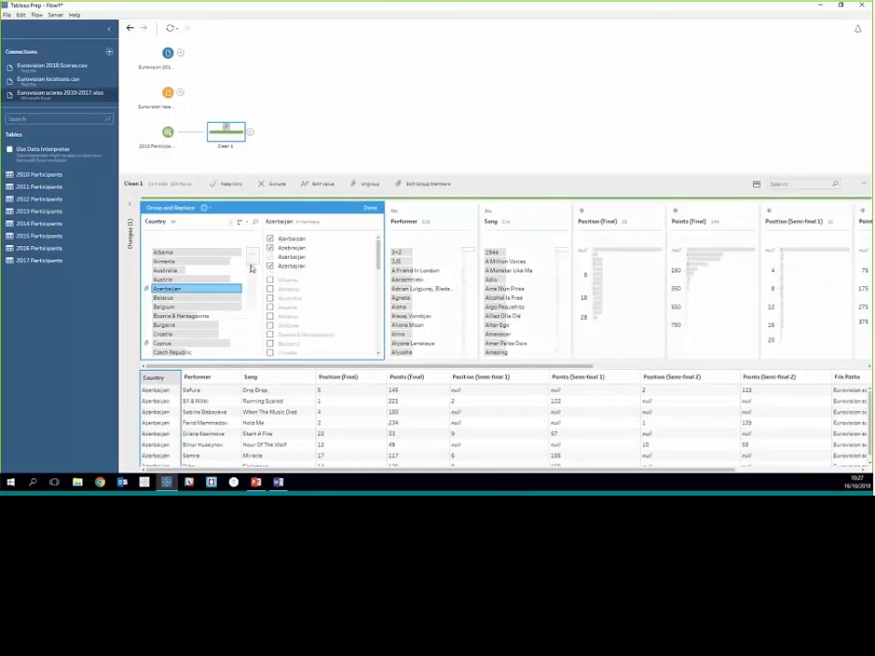
pyautogui.click(371, 209)
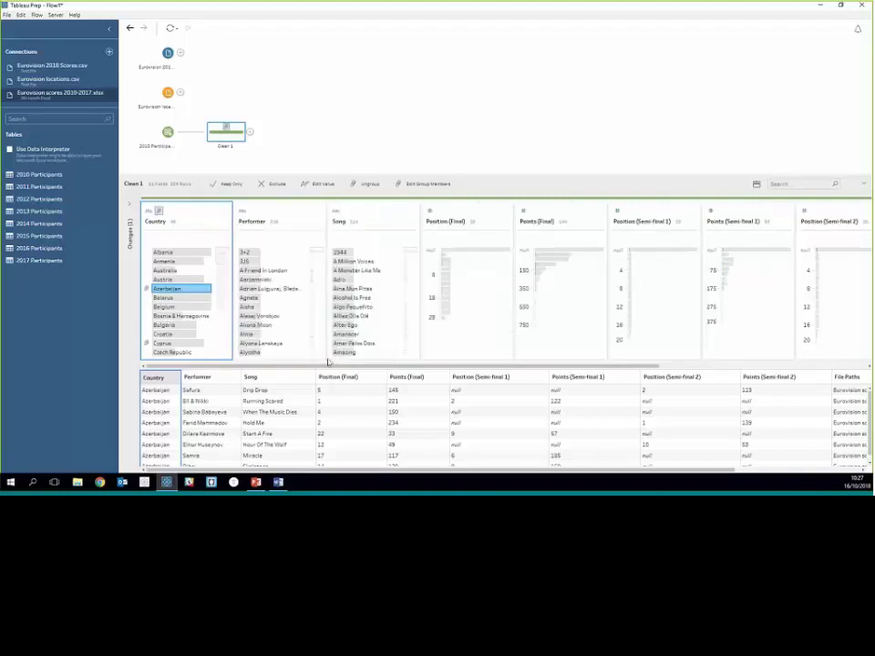
# - Apply an automatic split to the Table Names field to extract the year
pyautogui.moveTo(326, 366); pyautogui.dragTo(458, 367)
pyautogui.hscroll(5, 489, 349)
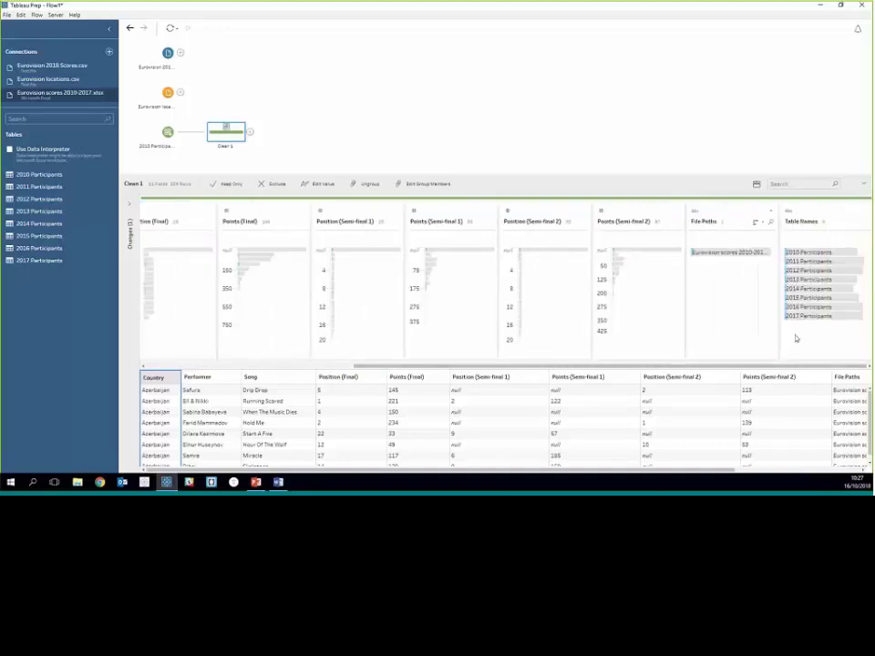
pyautogui.moveTo(794, 271)
pyautogui.click(865, 212)
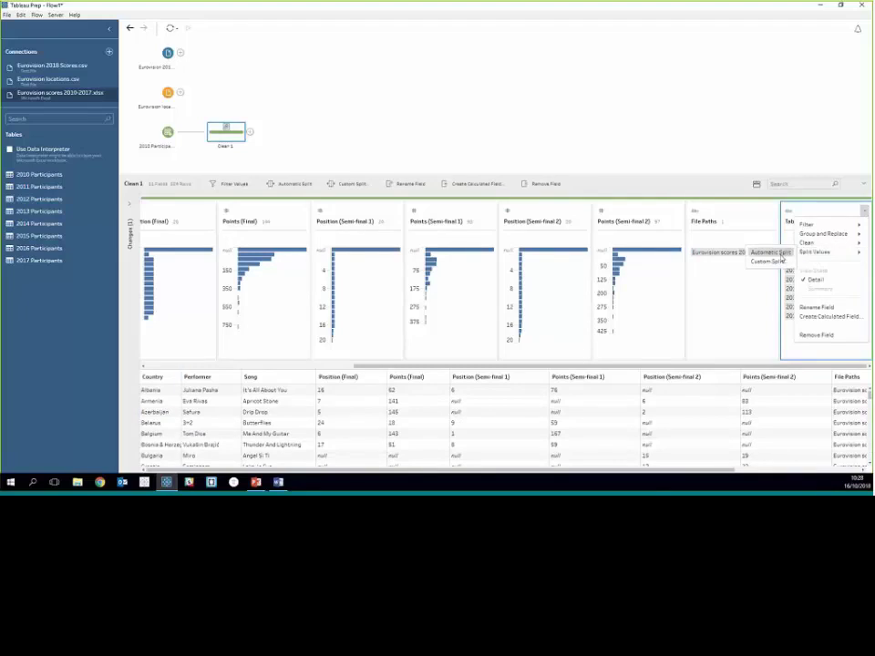
pyautogui.click(770, 253)
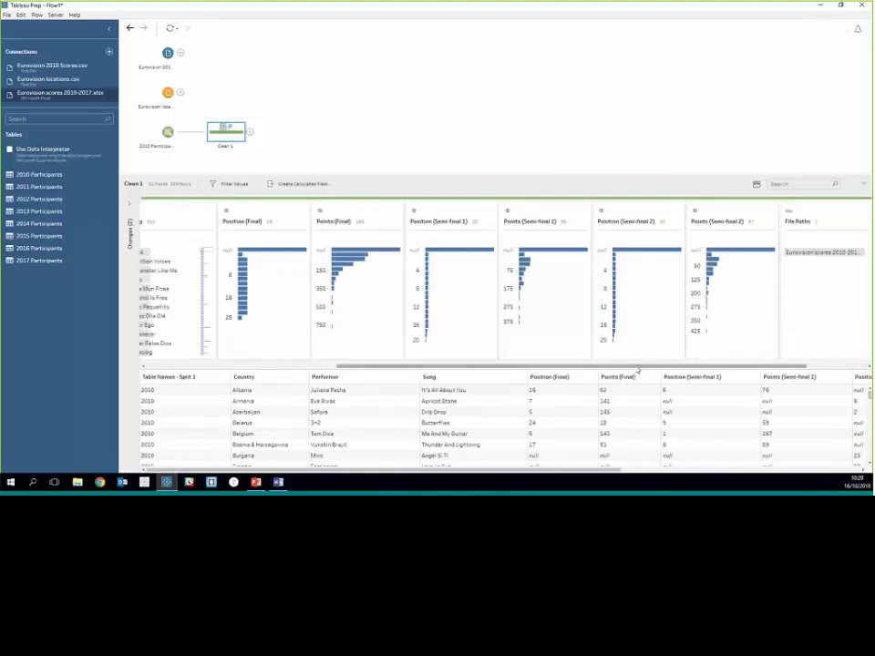
# - Change the data type of the Table Names - Split 1 field to Number (whole)
pyautogui.moveTo(633, 367); pyautogui.dragTo(406, 378)
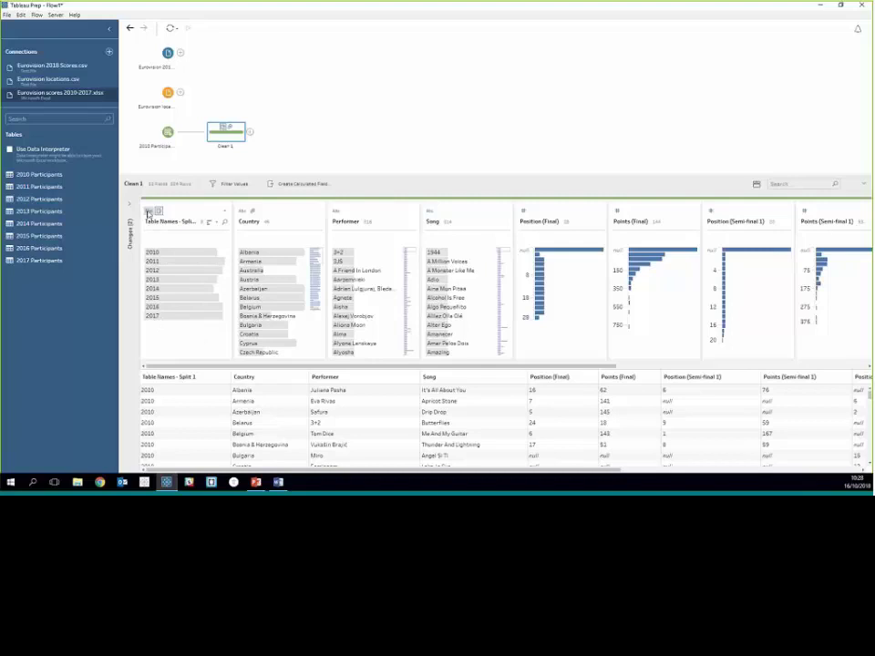
pyautogui.click(148, 212)
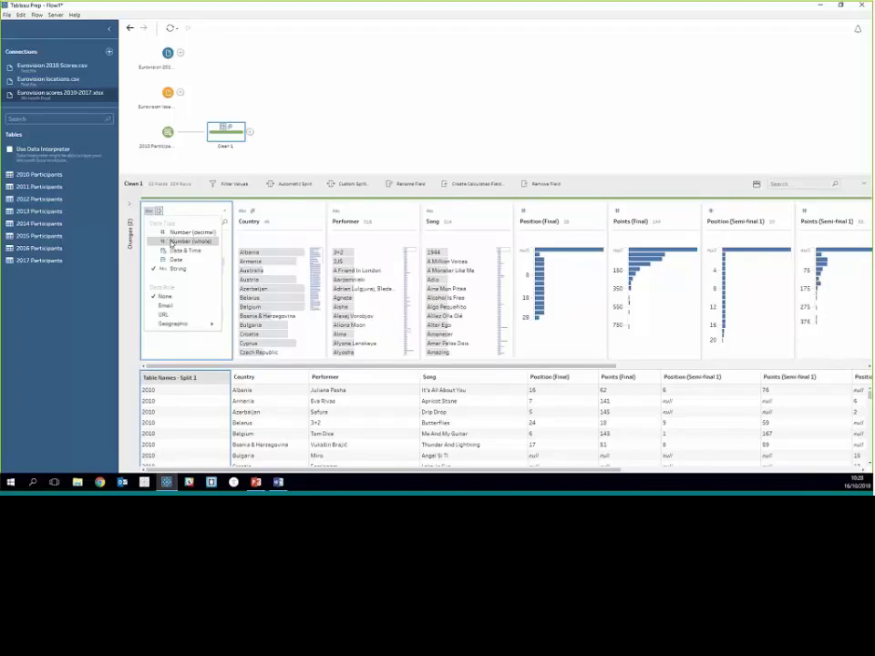
pyautogui.click(173, 241)
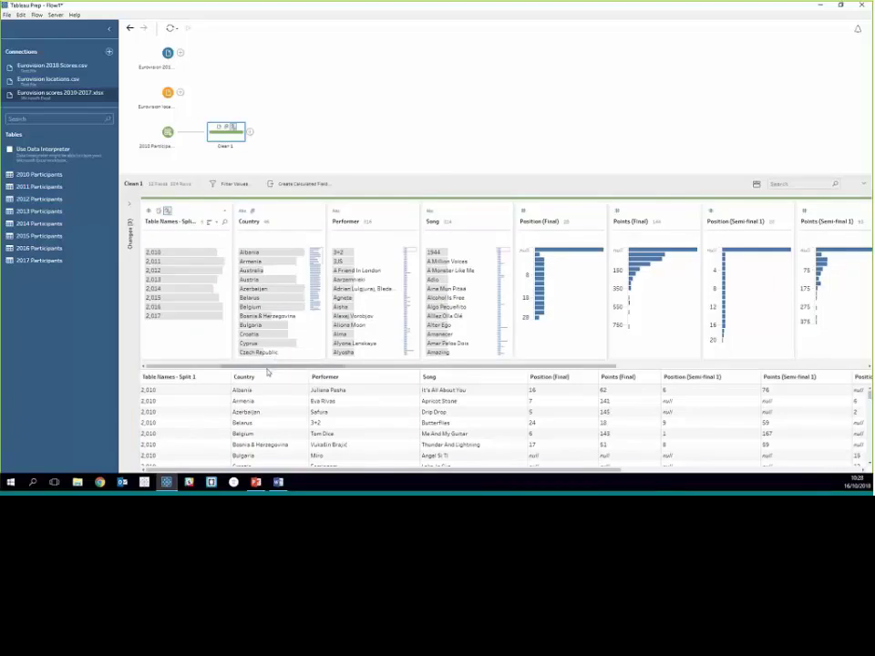
# - Remove the File Paths and Table Names fields together from the cleaning step on the 2010–2017 participant data
pyautogui.moveTo(267, 366); pyautogui.dragTo(270, 365)
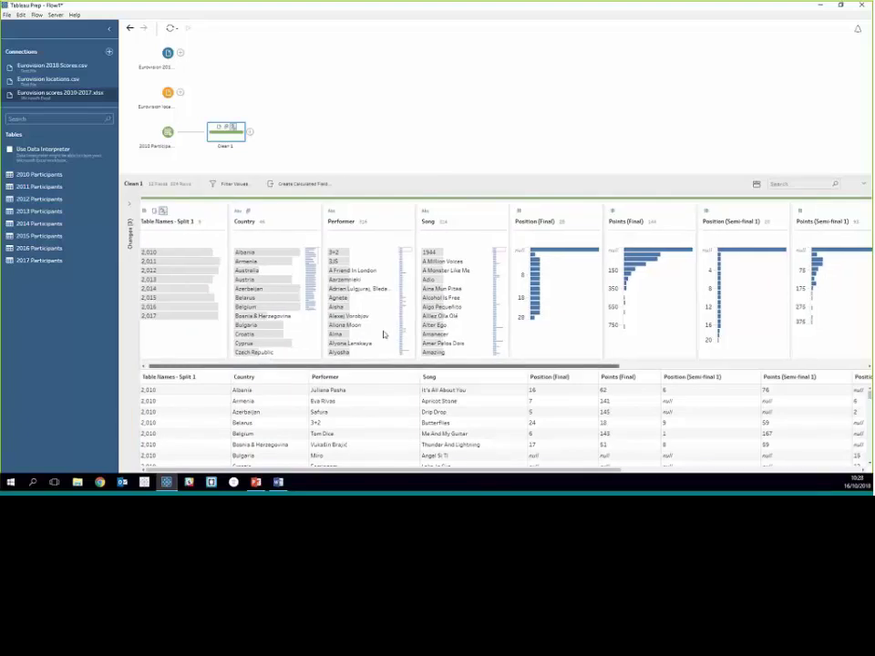
pyautogui.hscroll(5, 383, 334)
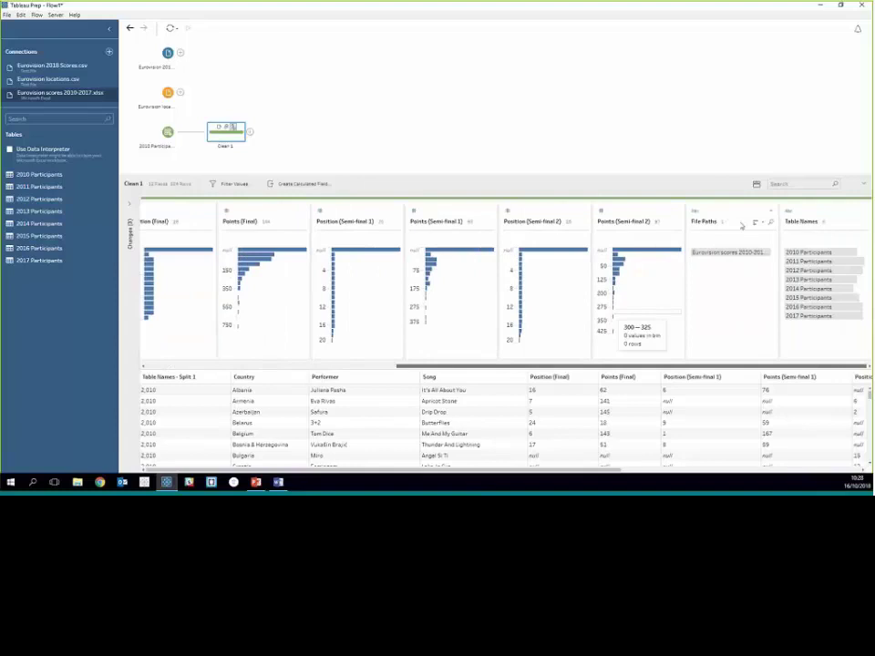
pyautogui.click(809, 213)
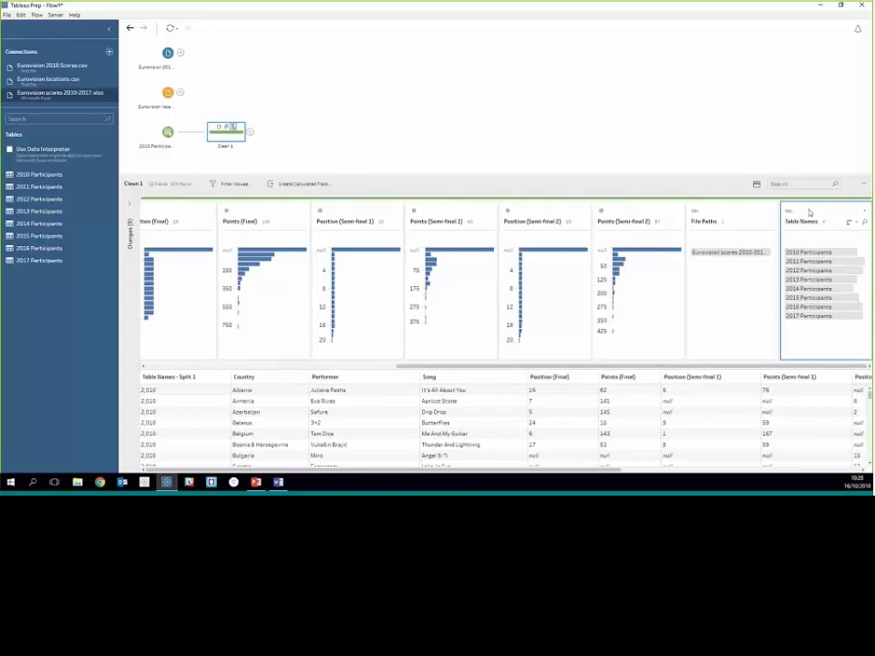
pyautogui.keyDown('ctrl'); pyautogui.click(747, 216); pyautogui.keyUp('ctrl')
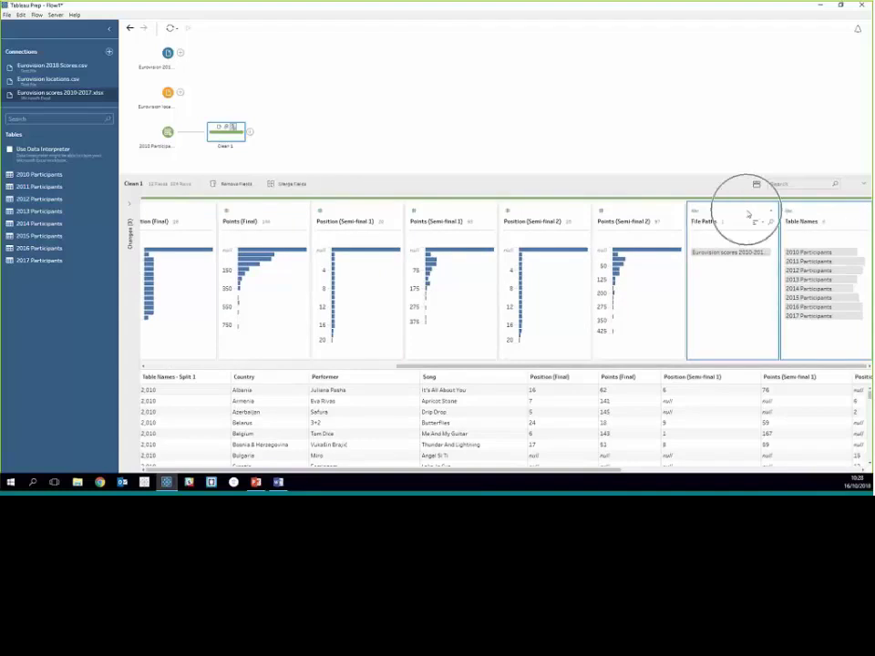
pyautogui.click(770, 212)
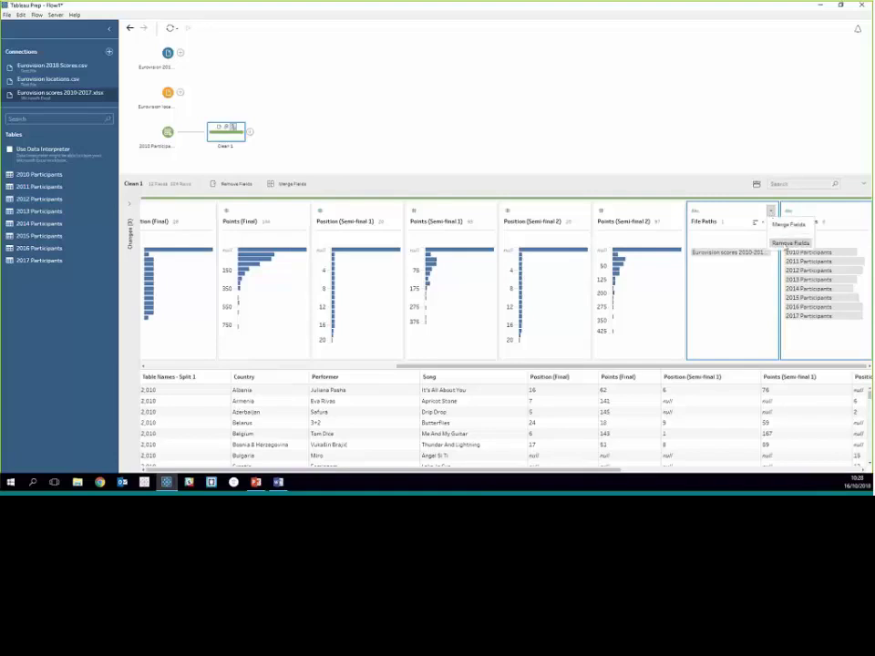
pyautogui.click(786, 245)
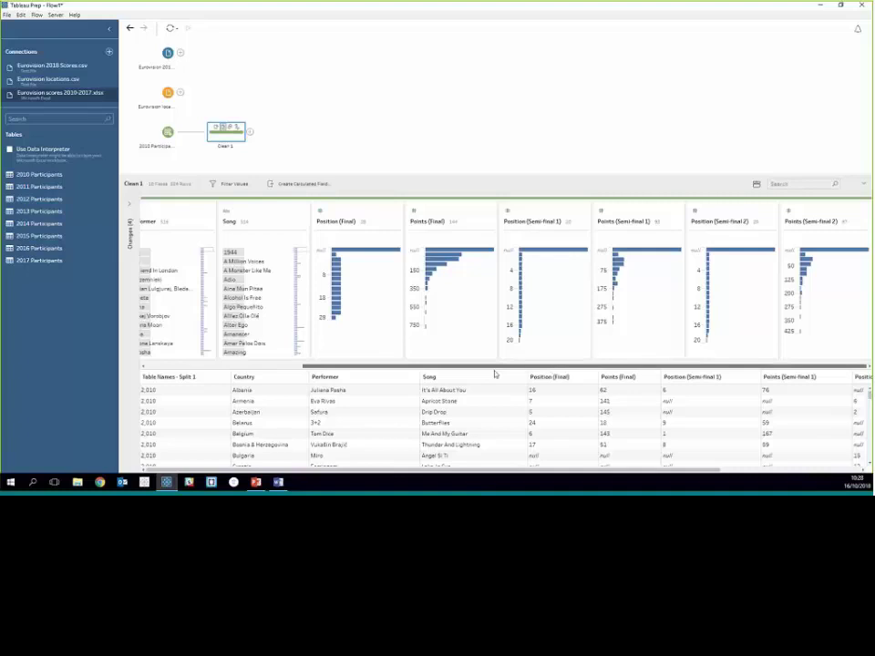
pyautogui.moveTo(495, 369); pyautogui.dragTo(328, 378)
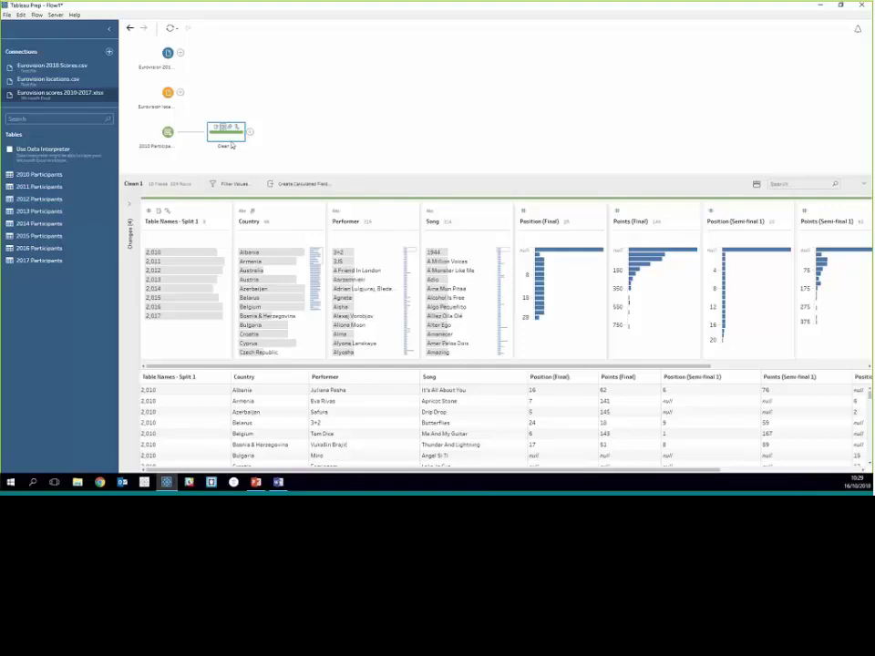
# - Union the Clean 1 step with the Eurovision 2018 Scores input and look over the resulting fields
pyautogui.moveTo(232, 145); pyautogui.dragTo(209, 97)
pyautogui.moveTo(181, 62); pyautogui.dragTo(159, 67)
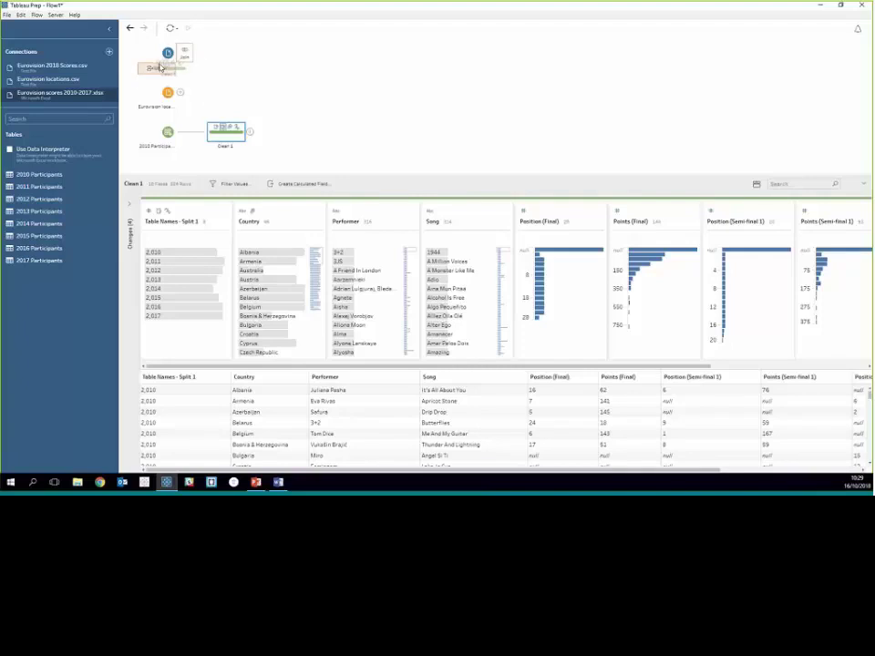
pyautogui.moveTo(161, 67); pyautogui.dragTo(157, 69)
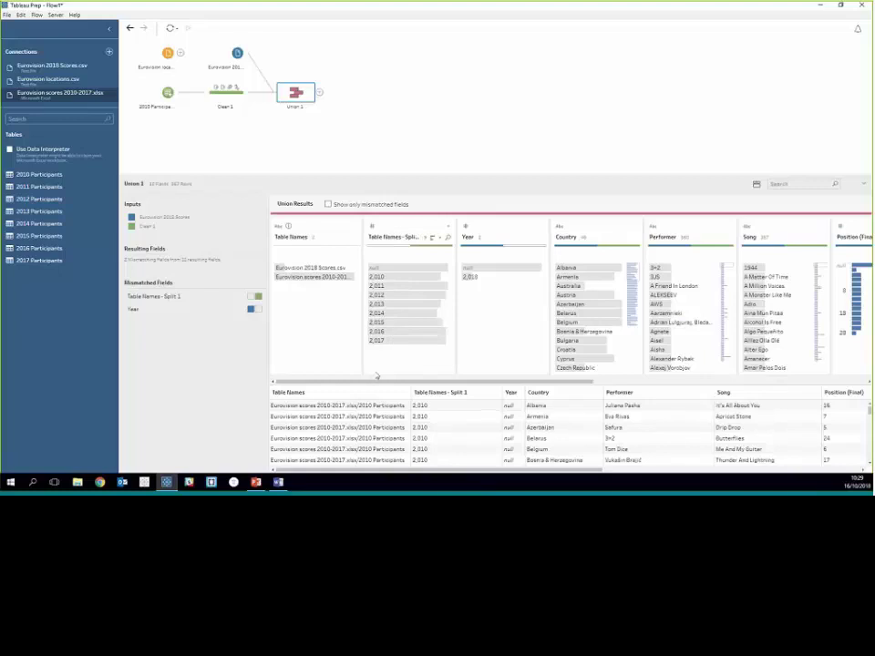
pyautogui.moveTo(377, 384); pyautogui.dragTo(471, 382)
pyautogui.moveTo(544, 373); pyautogui.dragTo(360, 412)
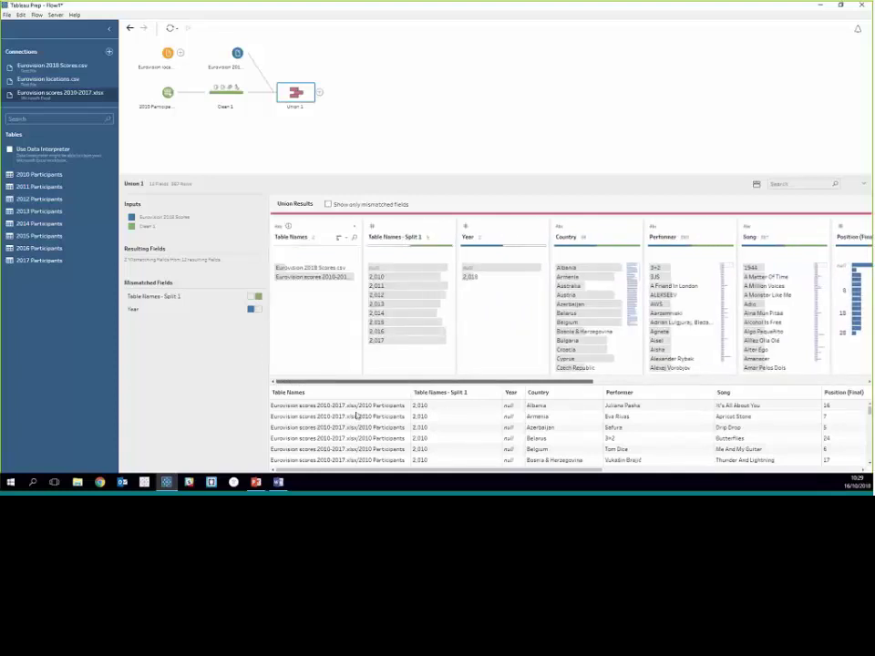
# - Isolate the mismatched union fields, rename Table Names - Split 1 to Year so it merges with Year, and show all fields again
pyautogui.click(328, 205)
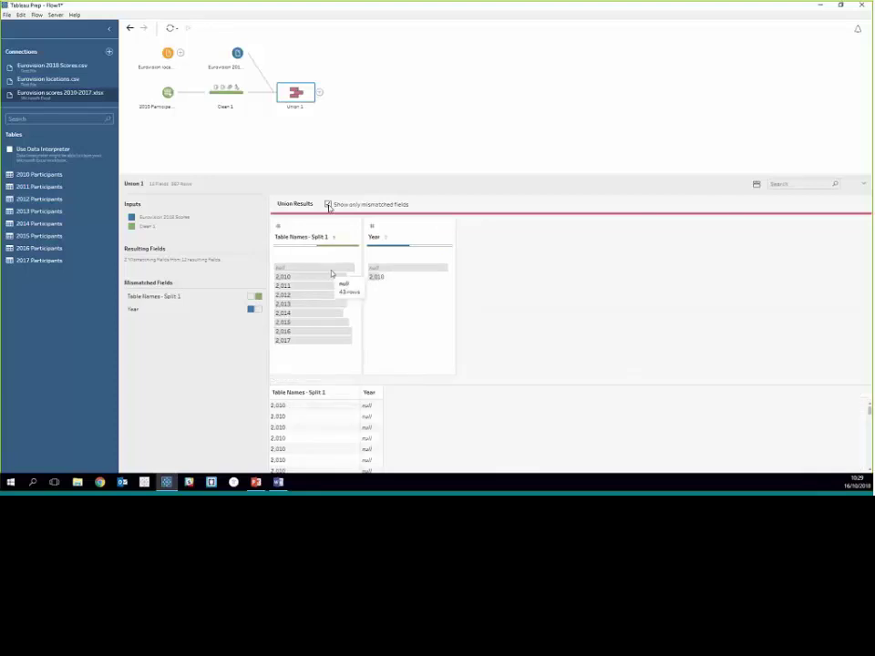
pyautogui.doubleClick(296, 238)
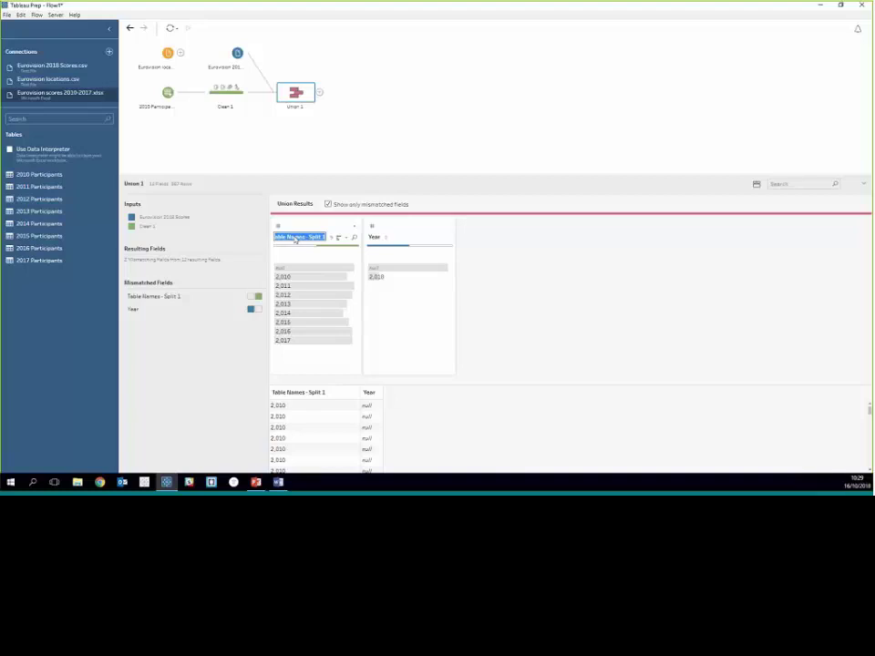
pyautogui.write('Year')
pyautogui.press('Return')
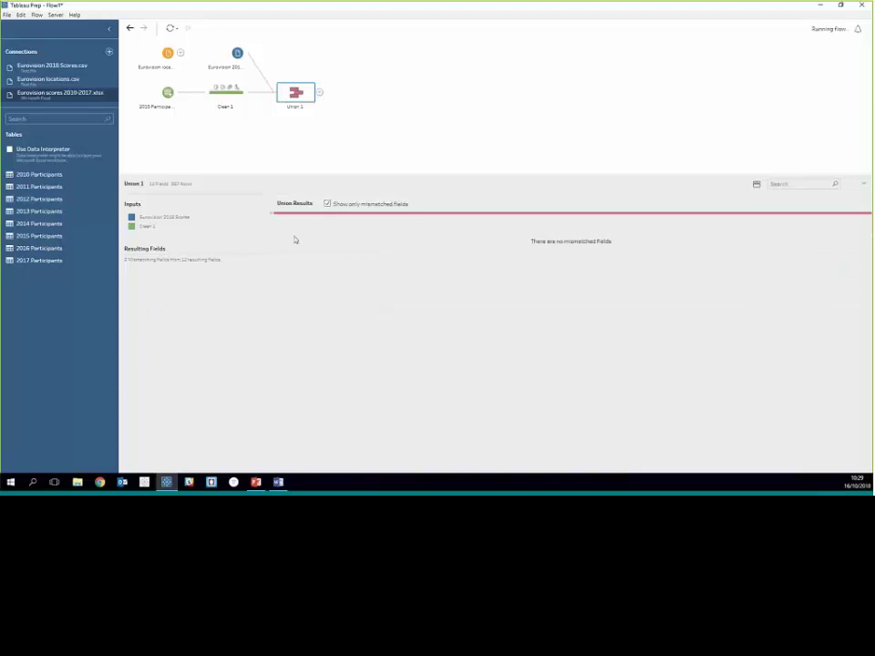
pyautogui.click(327, 205)
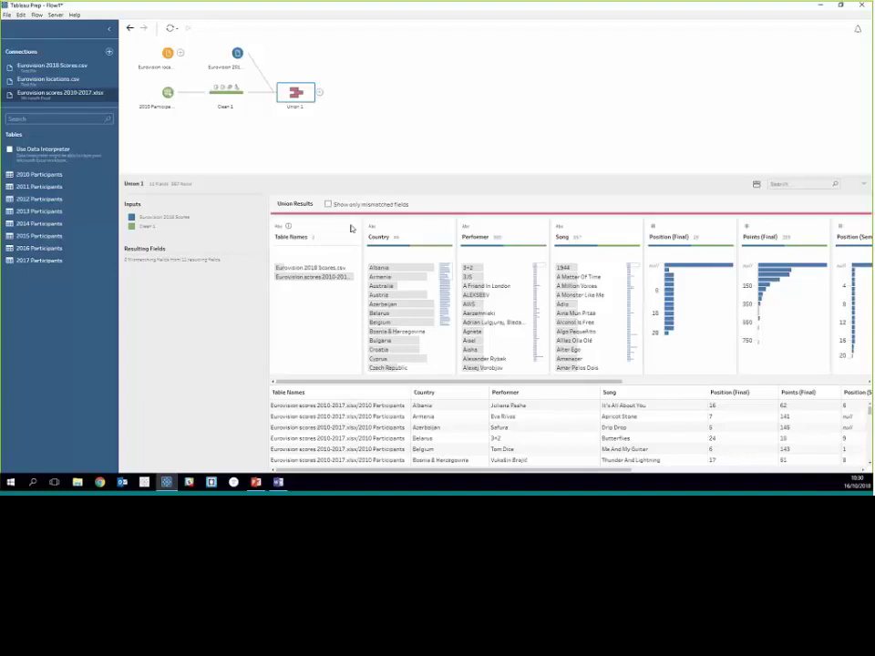
# - Add a cleaning step after Union 1 and remove the Table Names field there
pyautogui.click(354, 226)
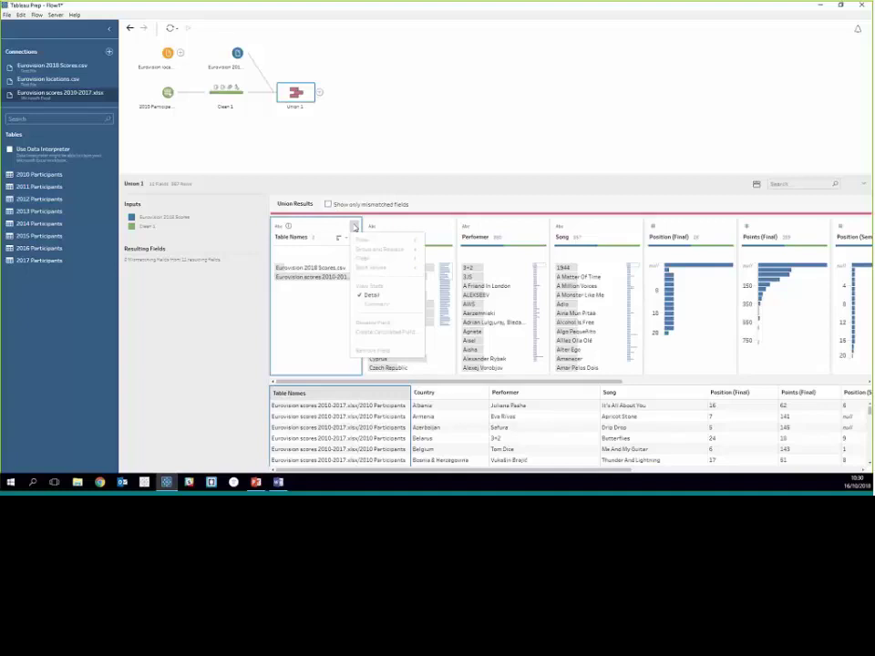
pyautogui.click(363, 293)
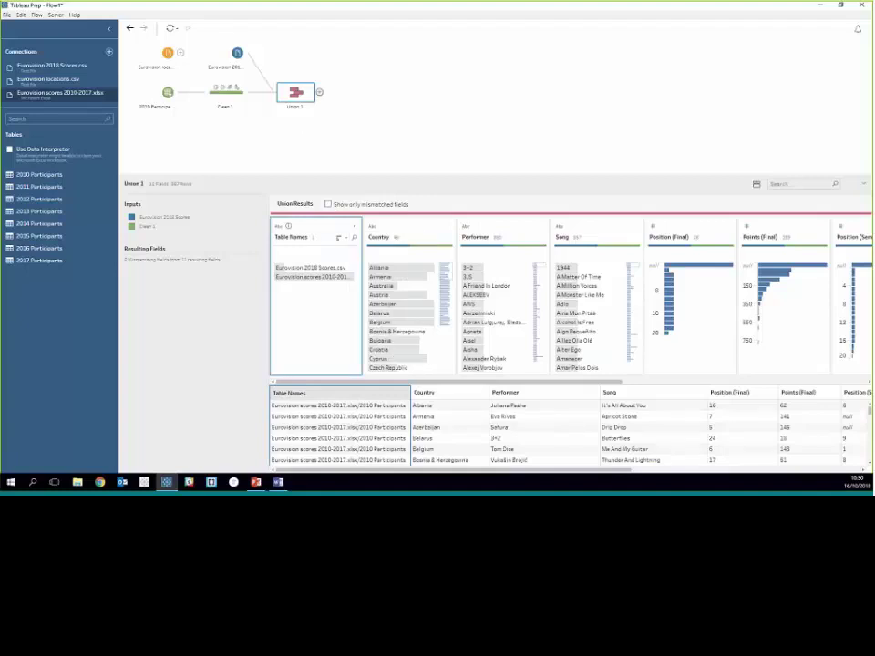
pyautogui.click(319, 92)
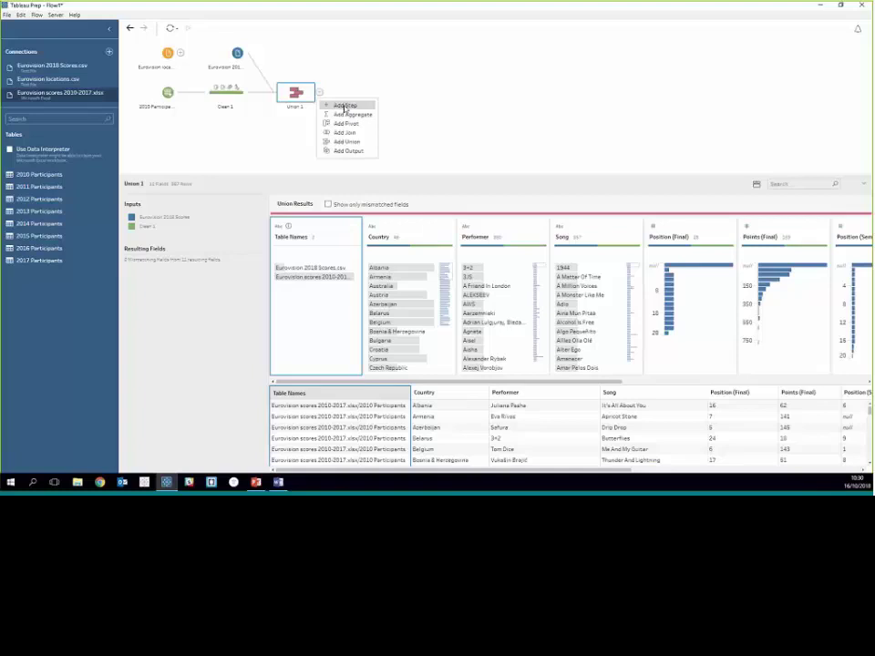
pyautogui.click(344, 107)
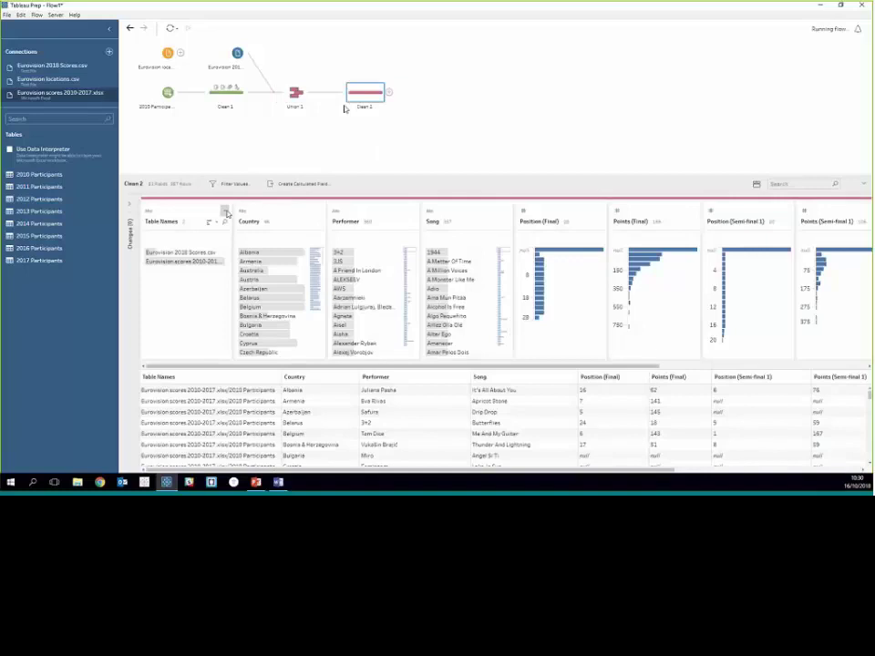
pyautogui.click(224, 212)
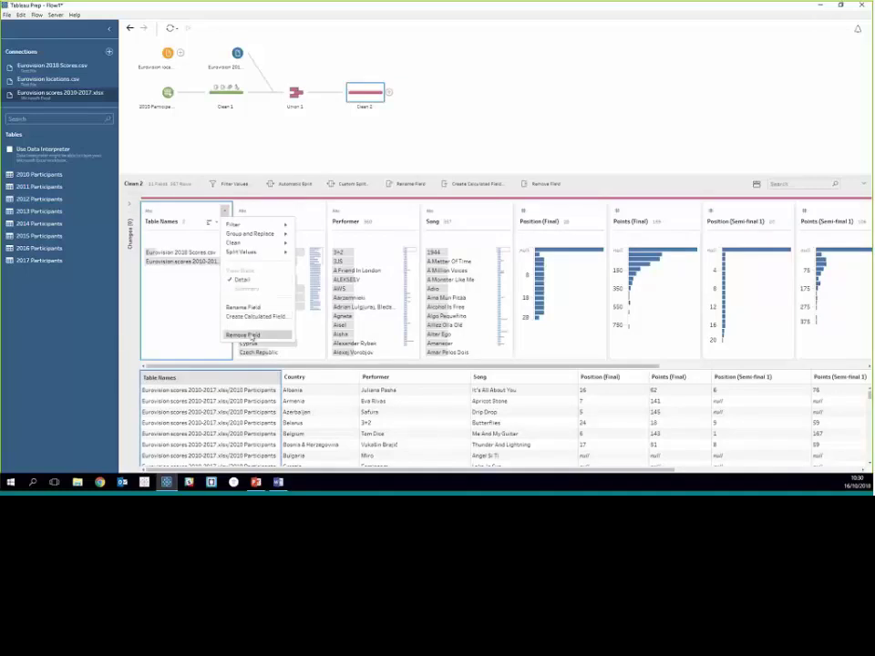
pyautogui.click(242, 336)
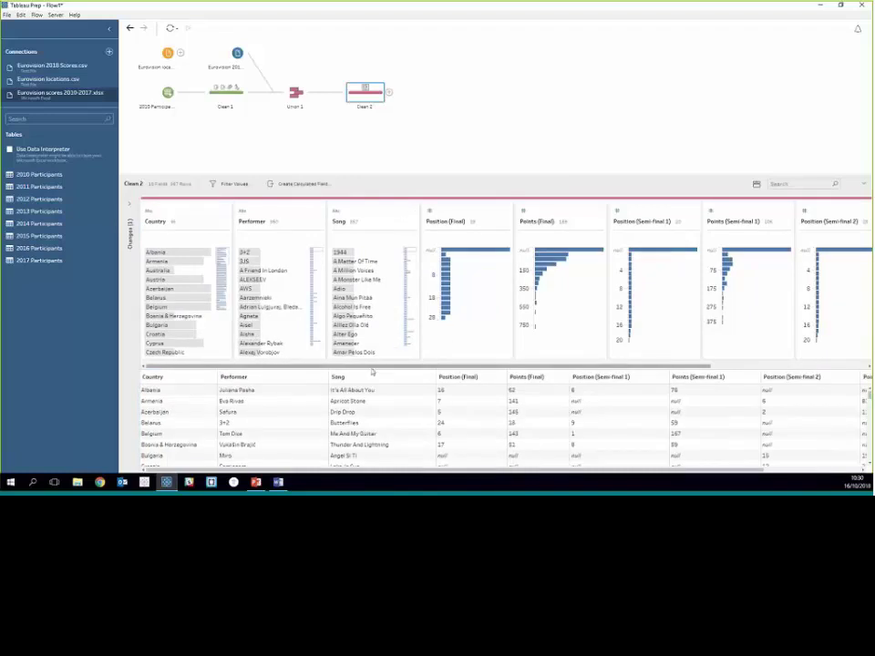
# - Add a pivot after Clean 2 and pivot the Points fields for Final, Semi-final 1 and Semi-final 2
pyautogui.hscroll(1, 371, 359)
pyautogui.hscroll(2, 497, 346)
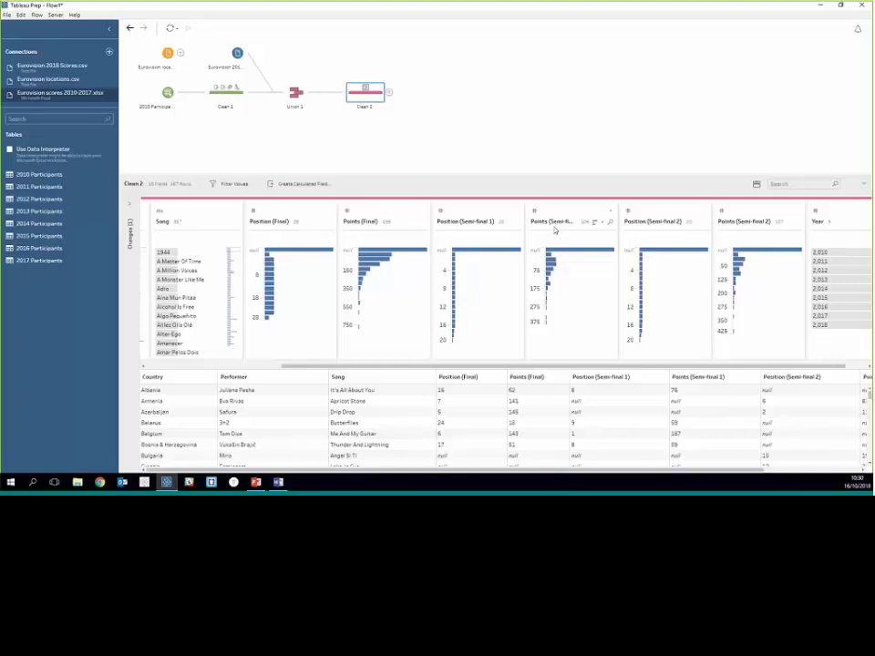
pyautogui.click(389, 93)
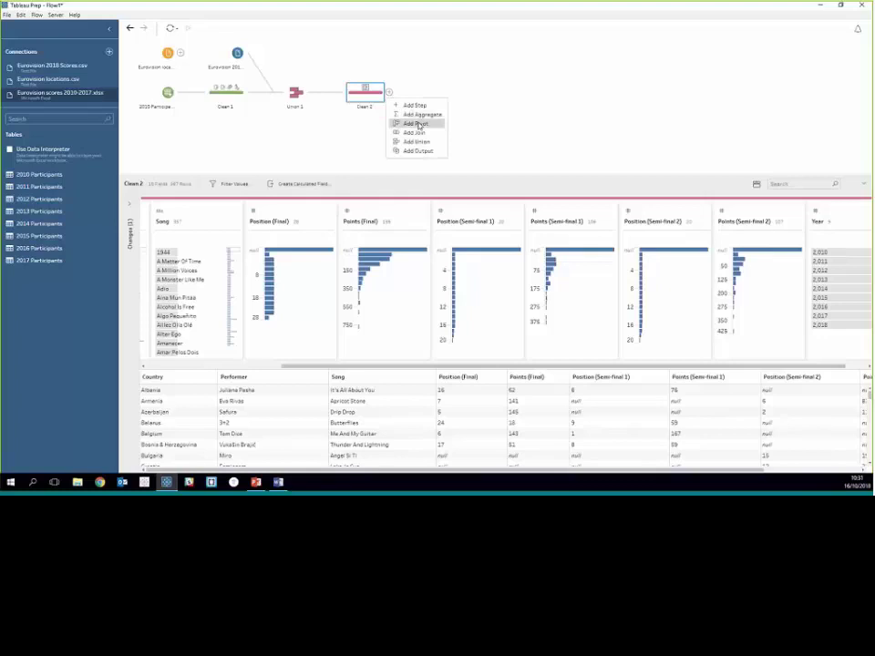
pyautogui.click(417, 123)
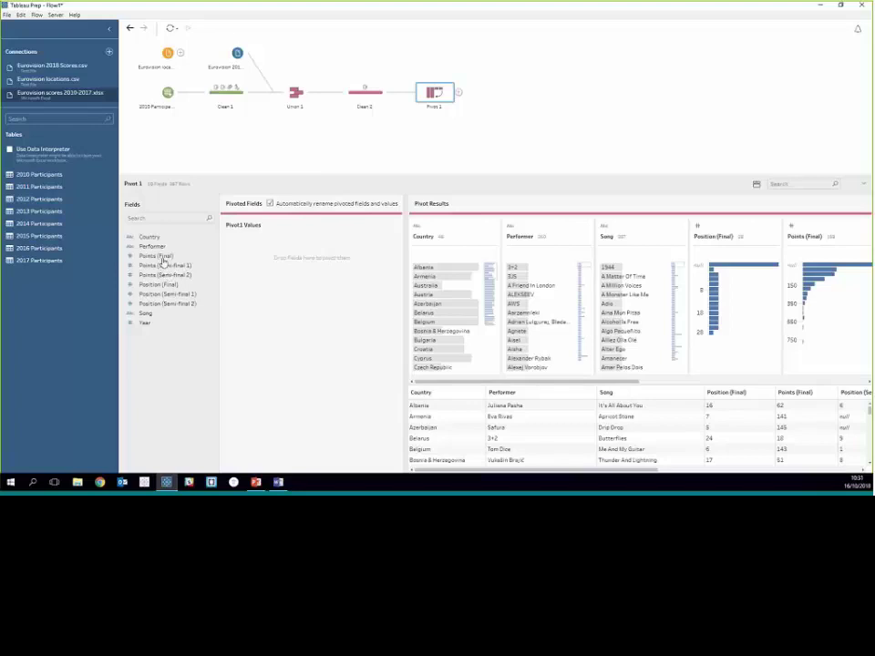
pyautogui.click(162, 258)
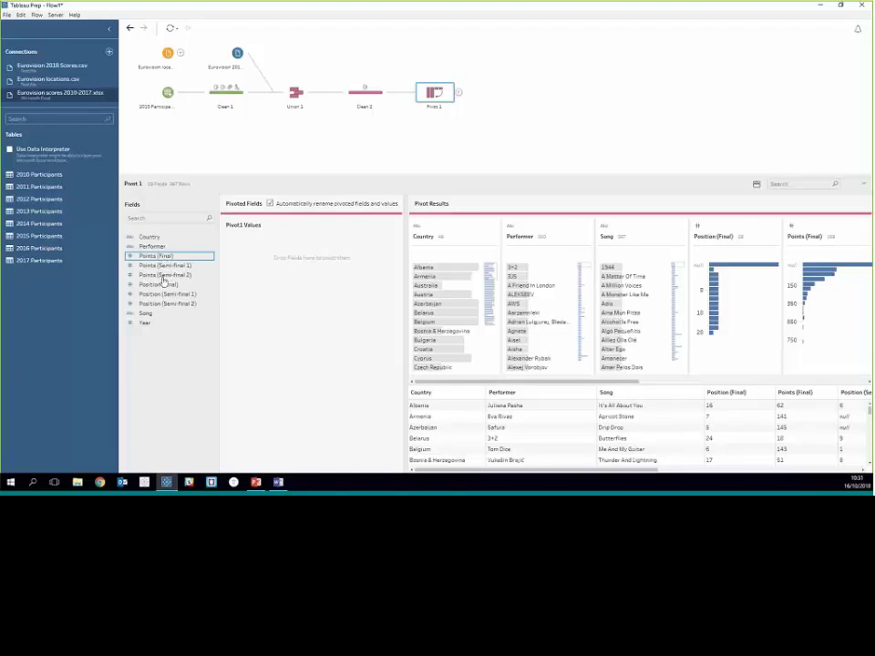
pyautogui.keyDown('shift'); pyautogui.click(163, 277); pyautogui.keyUp('shift')
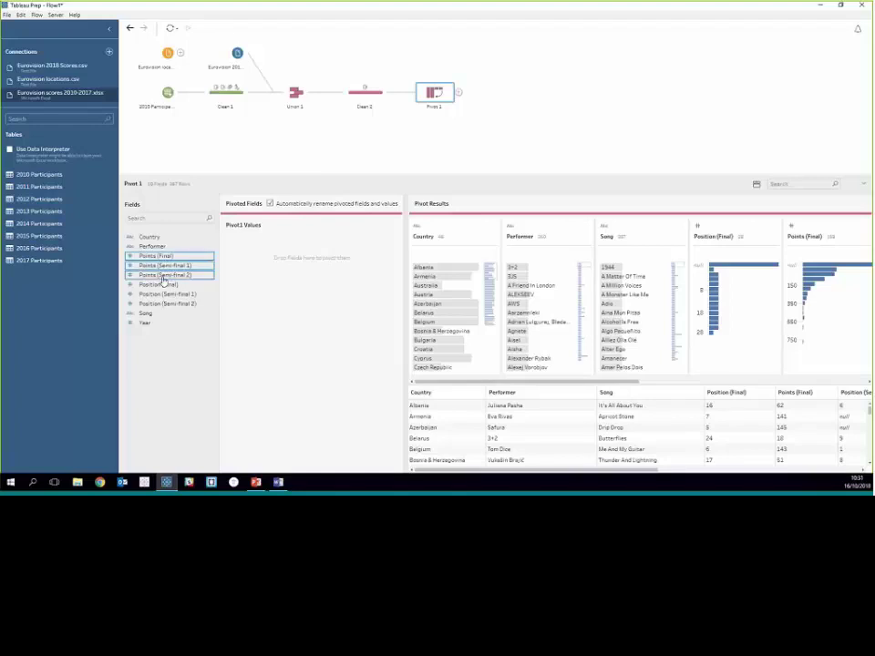
pyautogui.moveTo(163, 282); pyautogui.dragTo(251, 275)
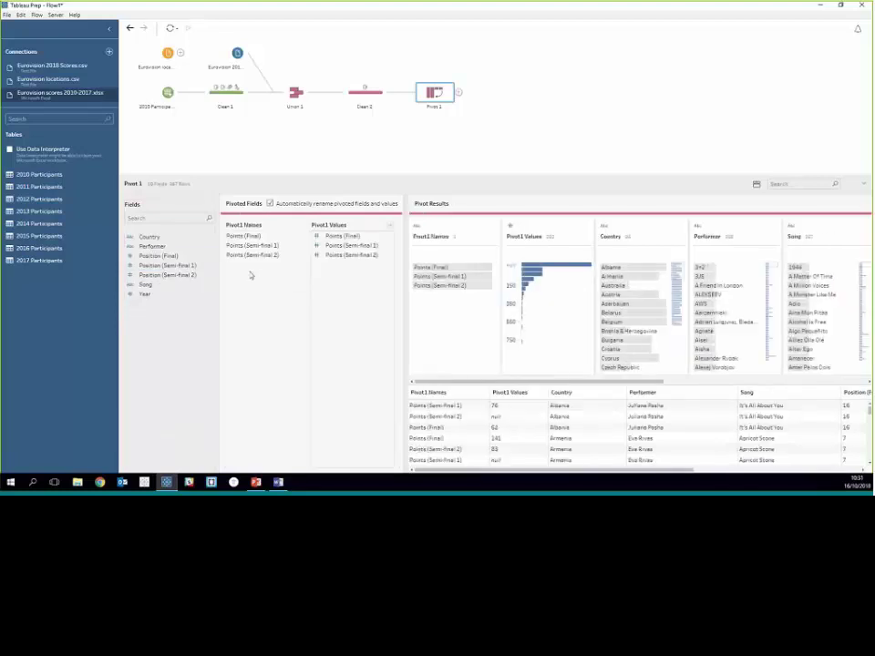
# - Add a second values column to the pivot and fill it with the Position fields for Final, Semi-final 1 and Semi-final 2
pyautogui.click(390, 226)
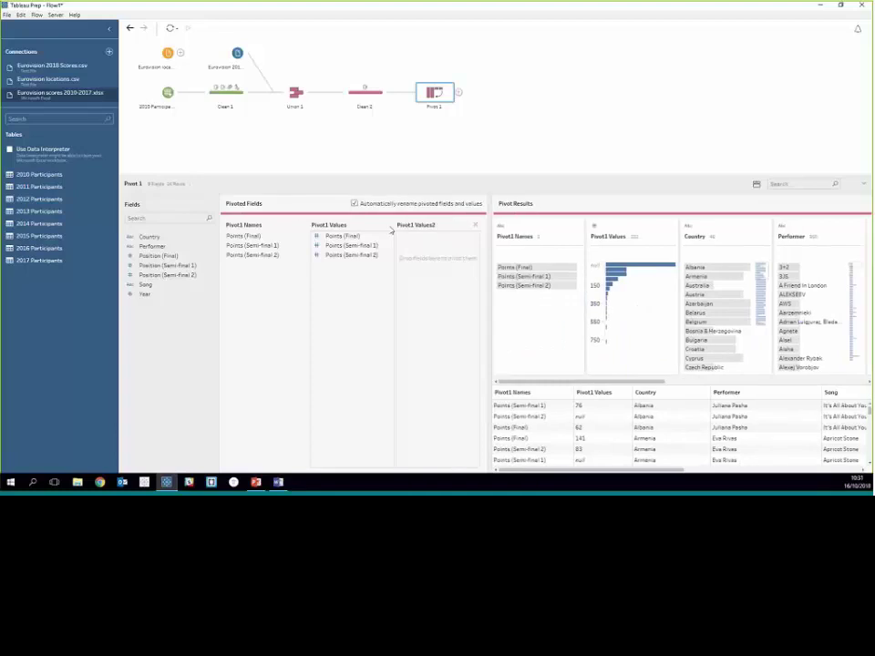
pyautogui.click(180, 256)
pyautogui.keyDown('shift'); pyautogui.click(183, 276); pyautogui.keyUp('shift')
pyautogui.moveTo(183, 280); pyautogui.dragTo(426, 282)
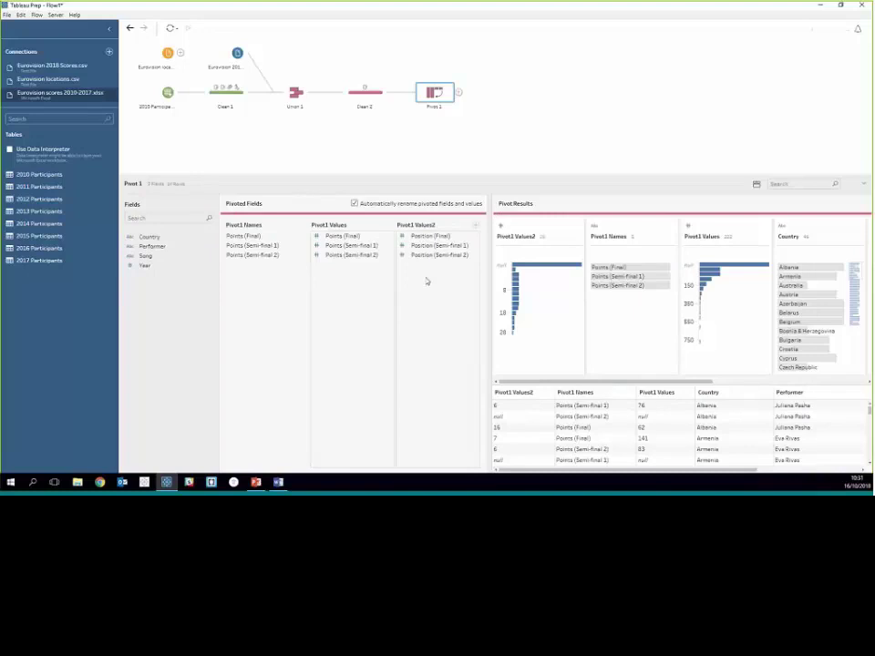
# - Rename the Pivot1 Names field to Round in the pivot results
pyautogui.click(605, 239)
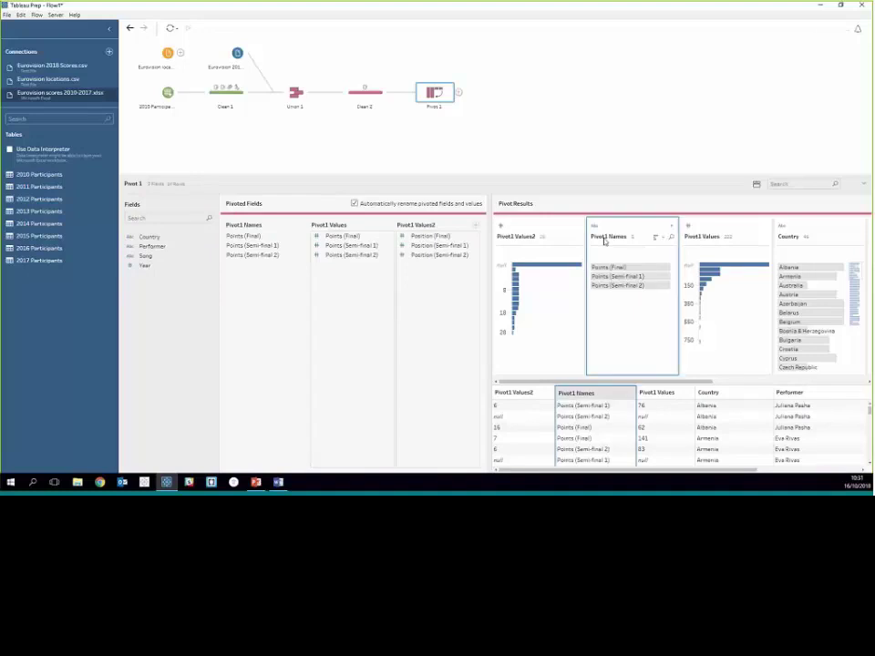
pyautogui.doubleClick(604, 238)
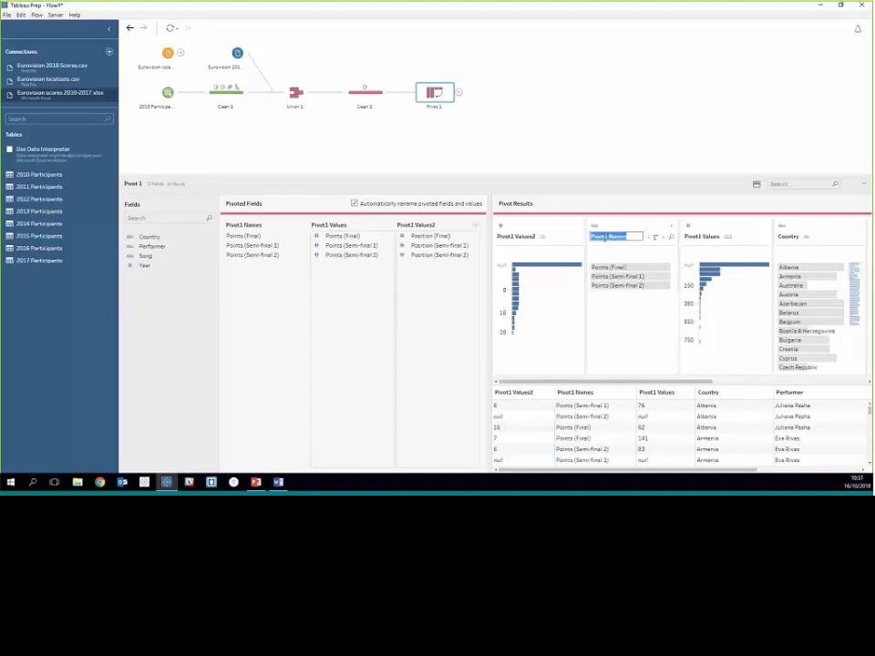
pyautogui.write('Result')
pyautogui.press('Return')
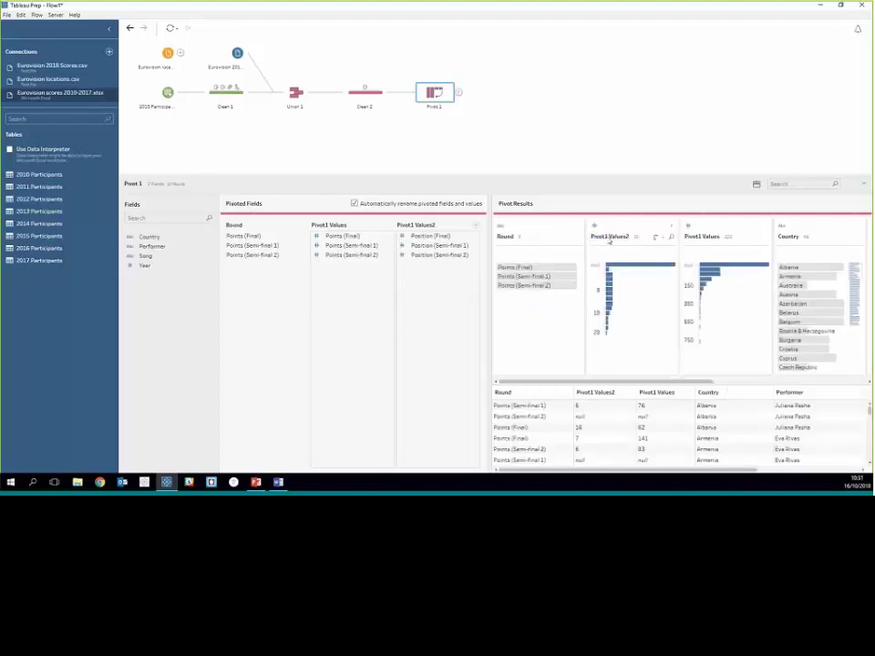
# - Rename the Pivot1 Values field to Points and the Pivot1 Values2 field to Positions in the pivot results
pyautogui.doubleClick(703, 237)
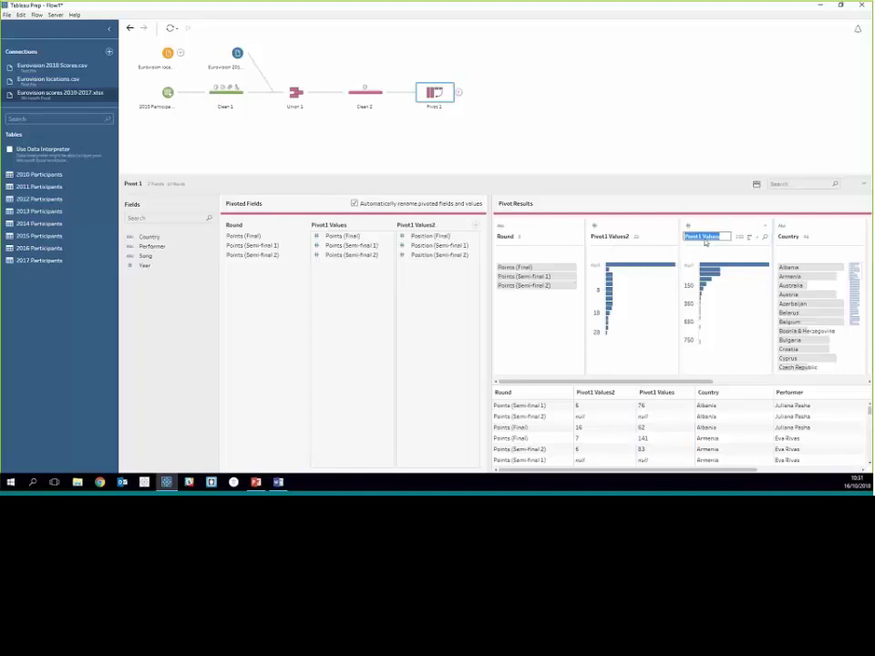
pyautogui.write('Points')
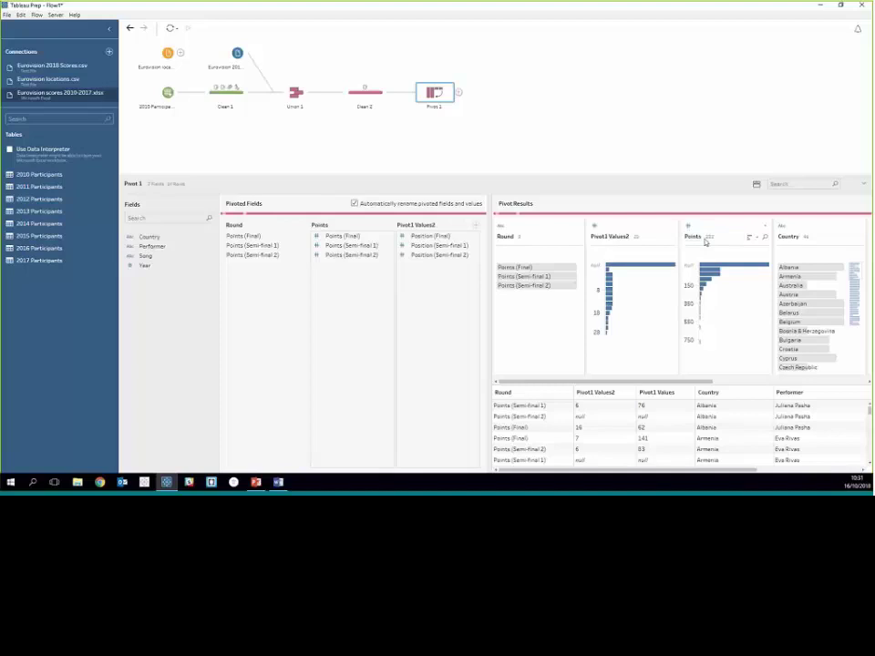
pyautogui.press('Return')
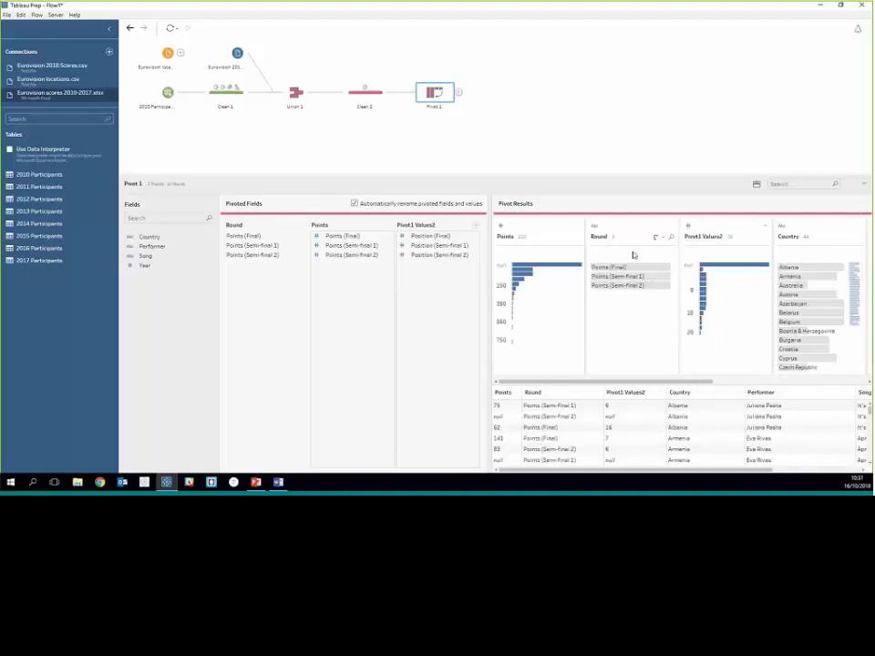
pyautogui.doubleClick(698, 236)
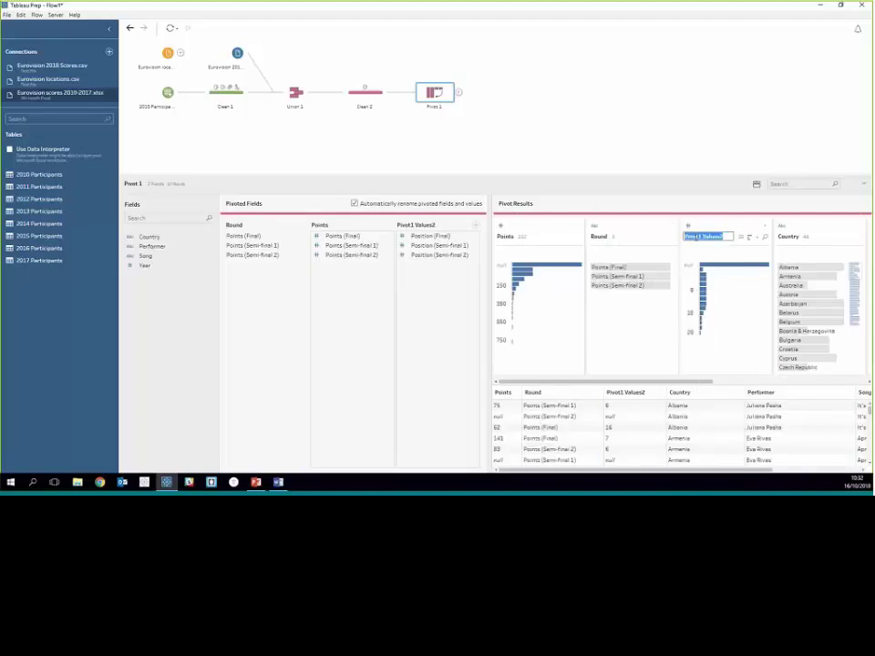
pyautogui.write('Positions')
pyautogui.press('Return')
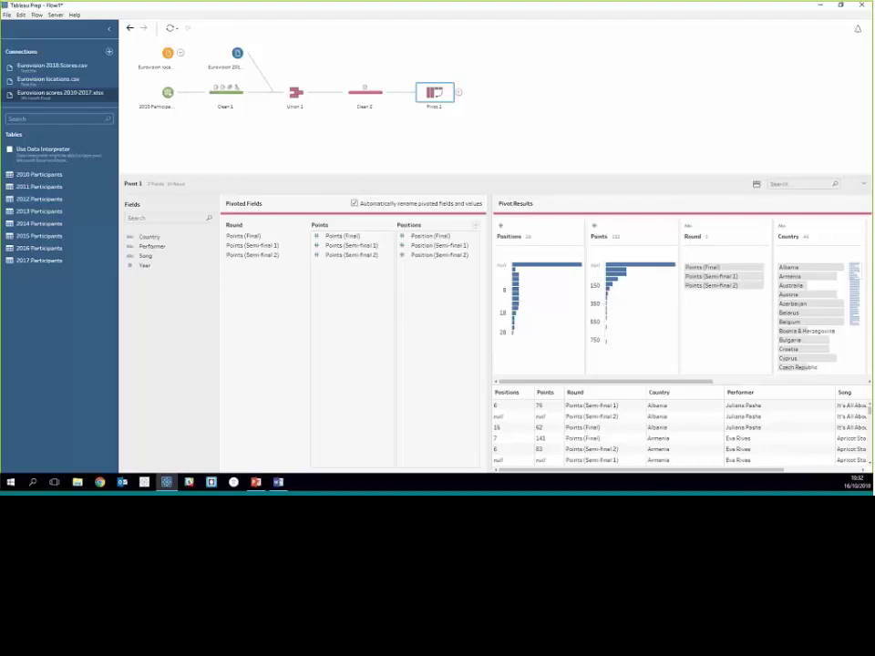
# - Add a cleaning step after the Eurovision locations input and rename its Country field to Host Country
pyautogui.click(159, 58)
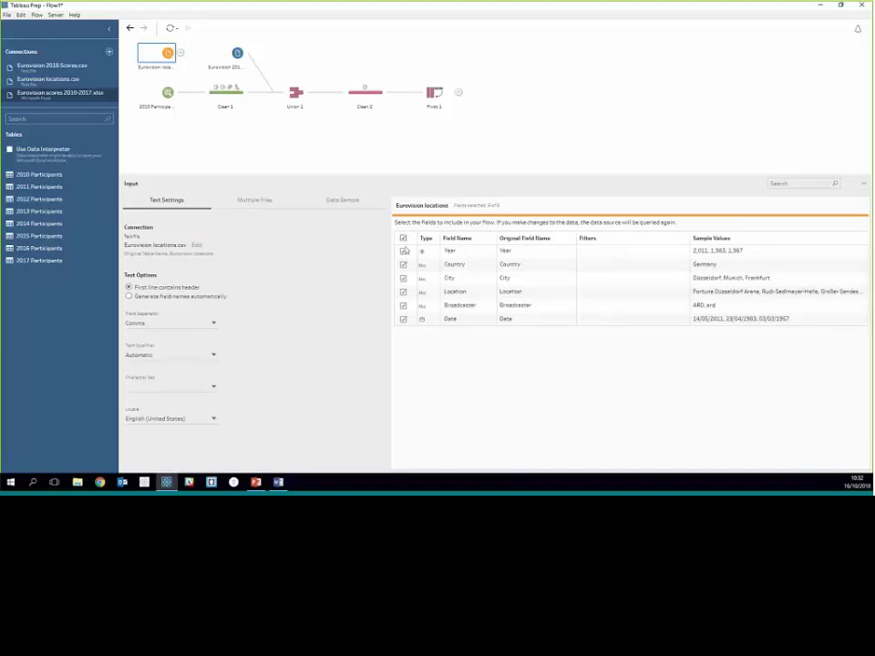
pyautogui.click(179, 55)
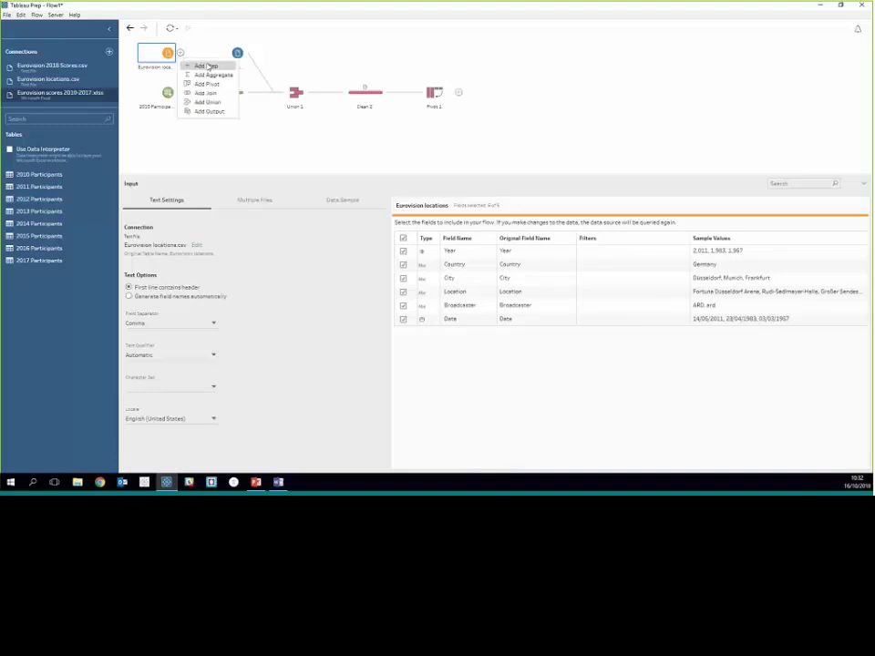
pyautogui.click(206, 66)
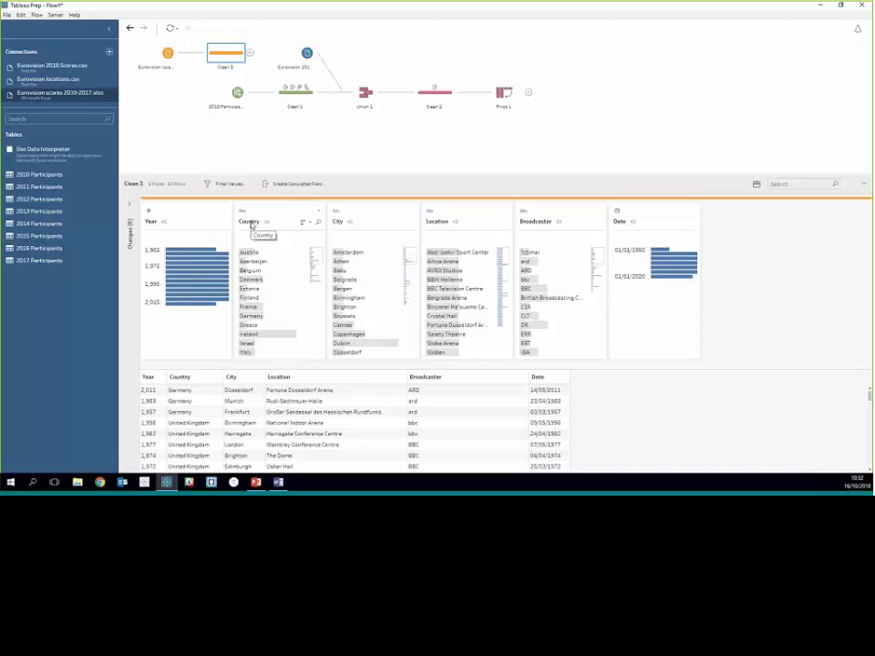
pyautogui.click(251, 224)
pyautogui.doubleClick(250, 222)
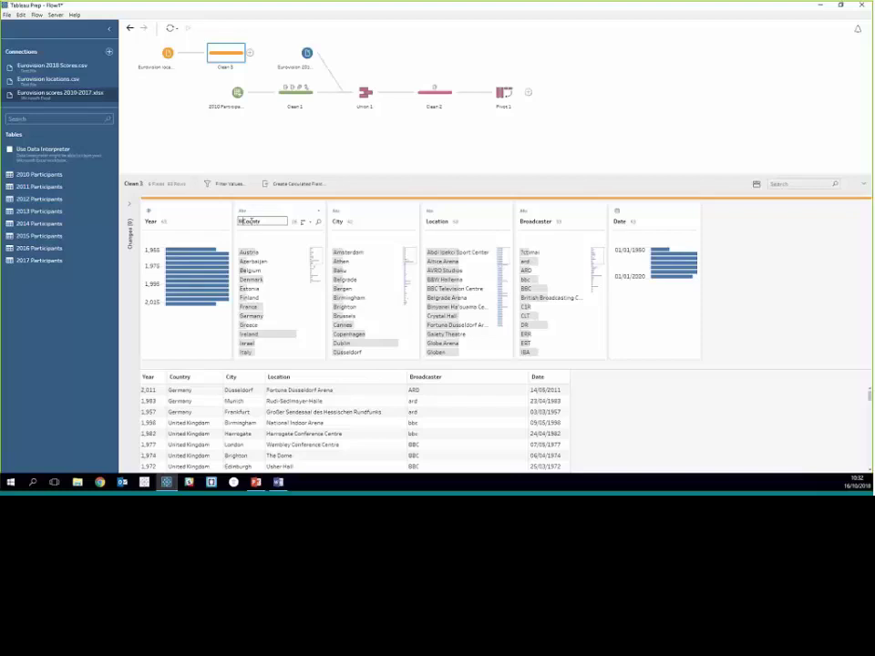
pyautogui.write('Host')
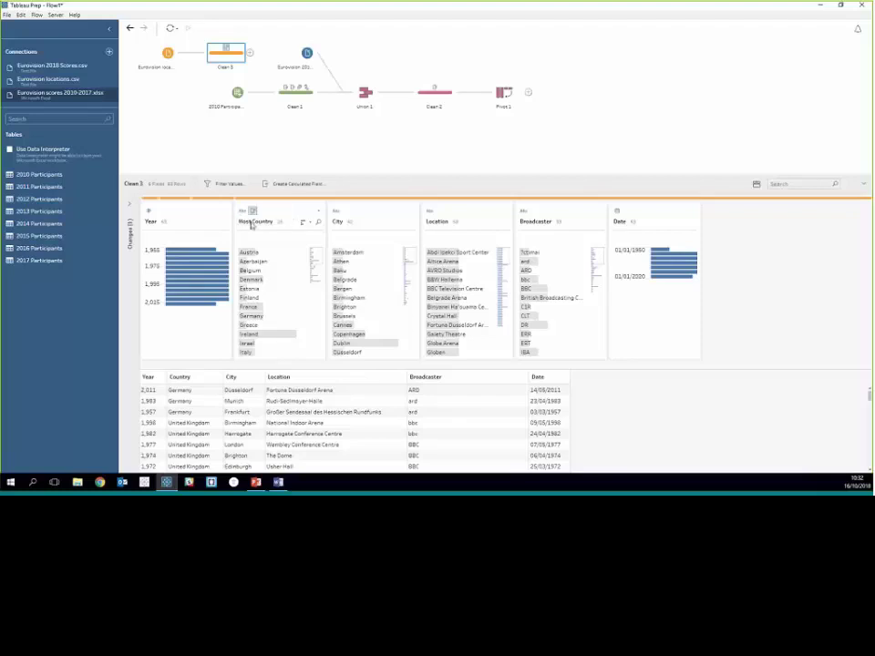
pyautogui.press('Return')
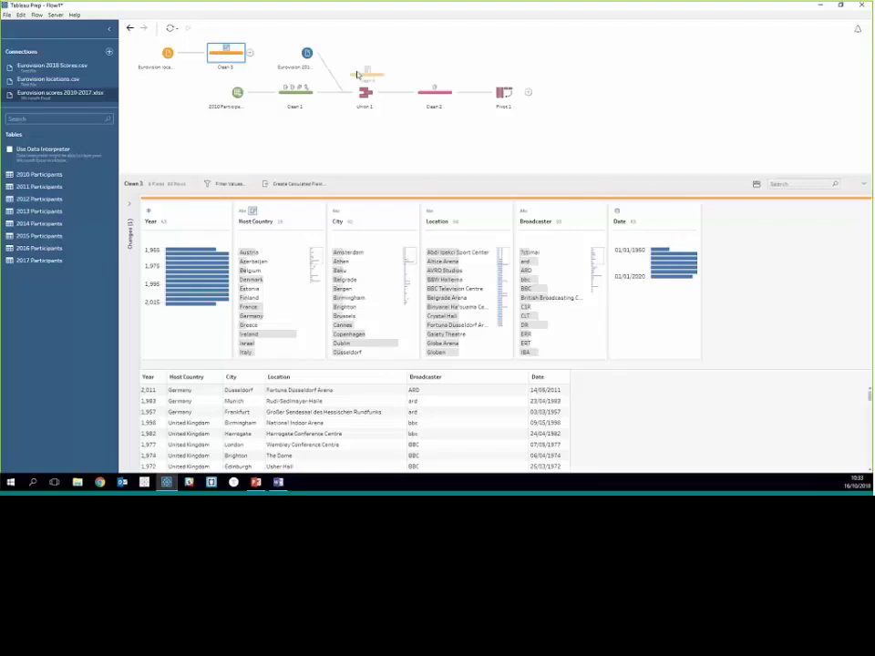
# - Join the Clean 3 locations branch to Pivot 1 on Year and add an output step after the join
pyautogui.moveTo(504, 103); pyautogui.dragTo(526, 95)
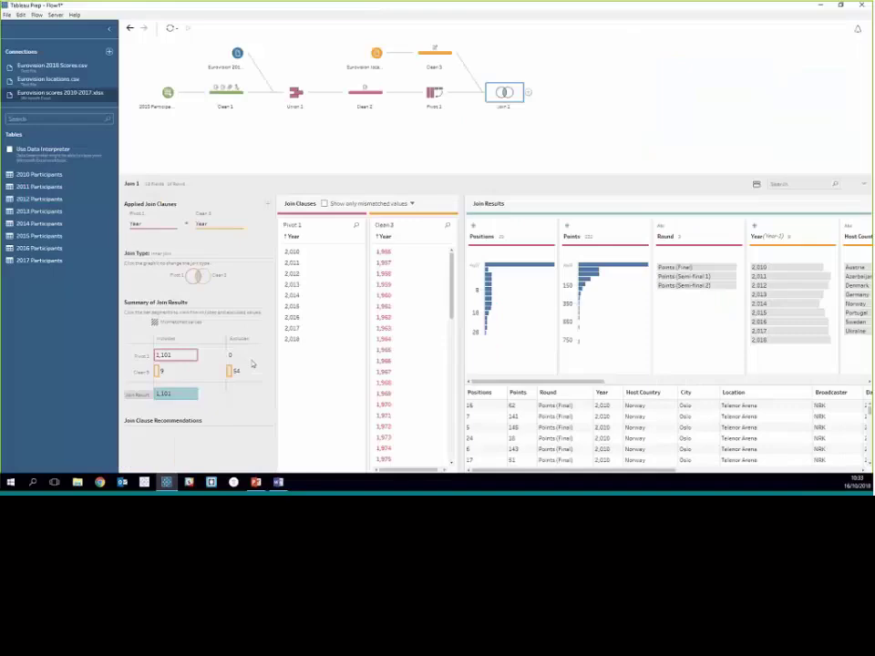
pyautogui.moveTo(230, 374)
pyautogui.click(528, 93)
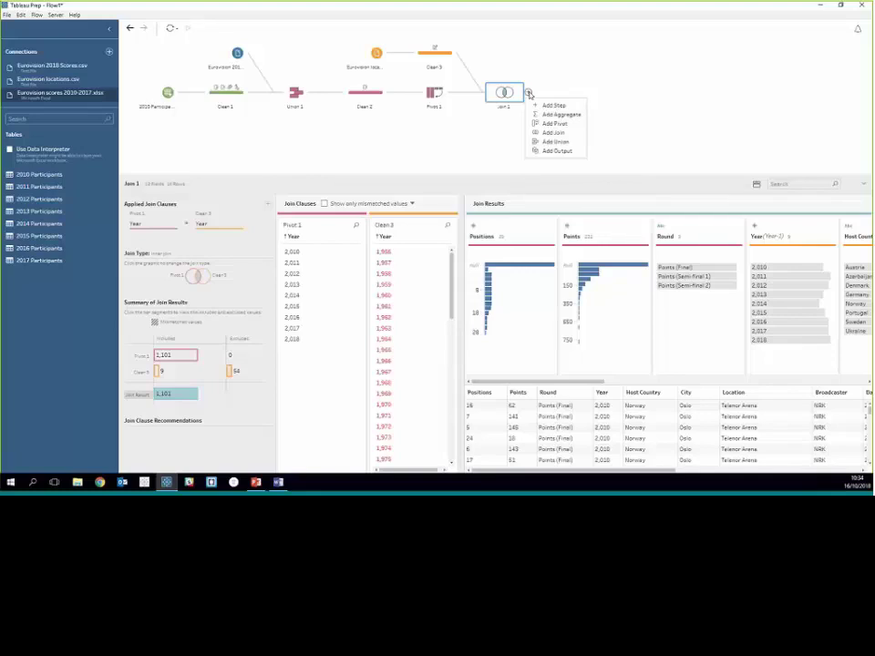
pyautogui.click(556, 155)
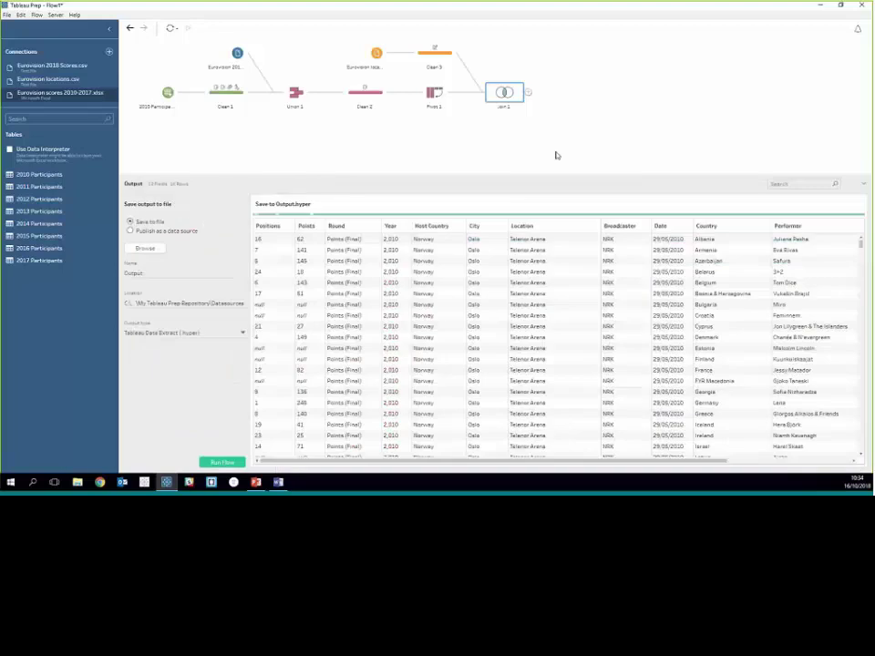